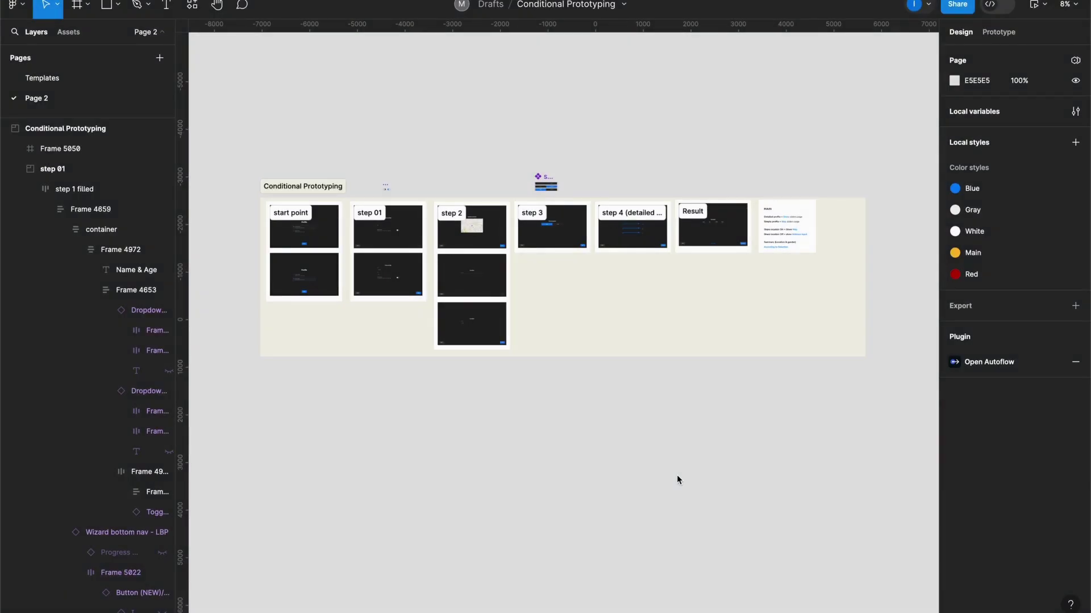
Examine the wizard screens from start point through Result, and read the rules in the RULES frame.
scroll(371, 298, "up", 3)
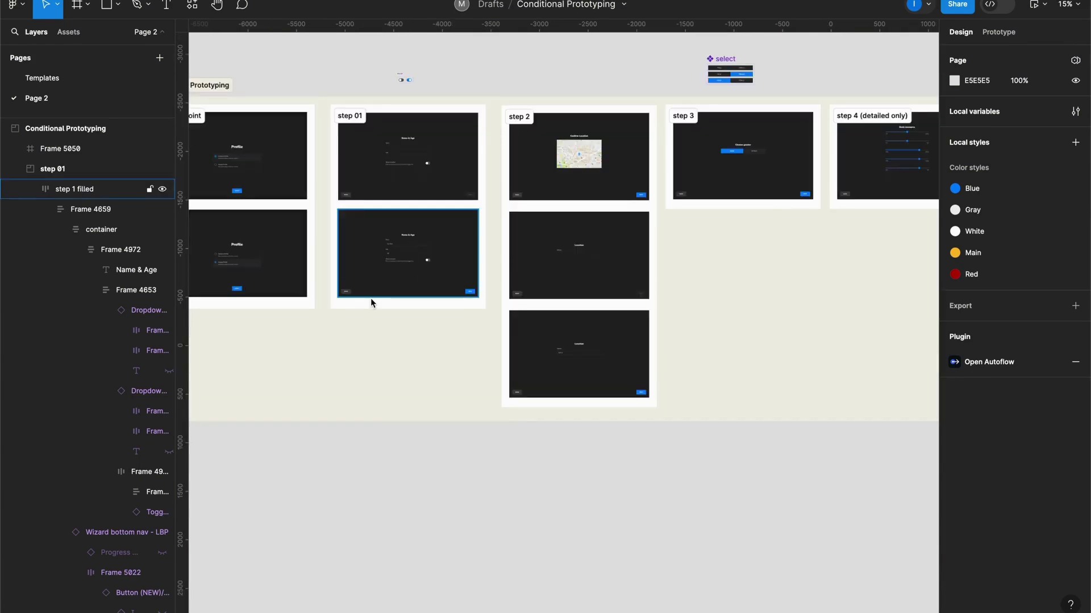
scroll(259, 190, "up", 5)
left_click_drag(260, 189, 563, 222)
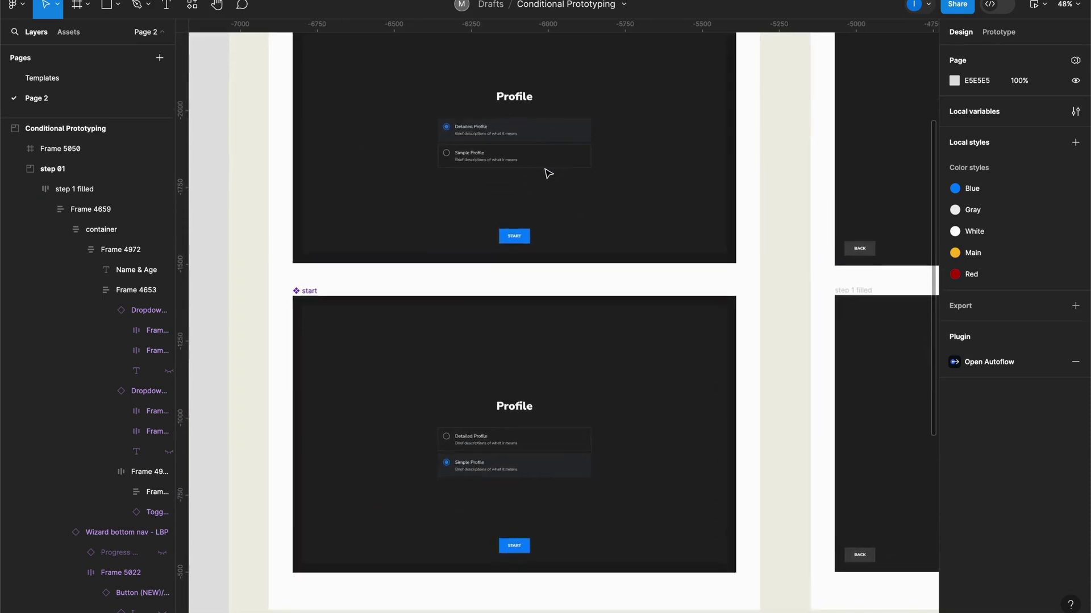
scroll(546, 174, "up", 1)
left_click_drag(706, 397, 157, 474)
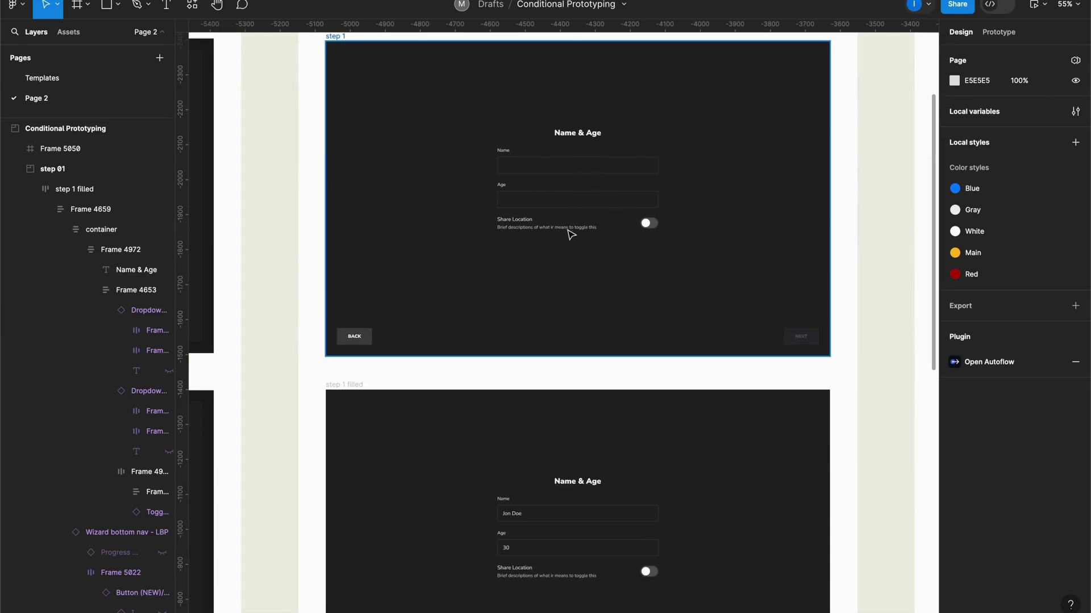
scroll(653, 411, "right", 10)
scroll(653, 411, "down", 5)
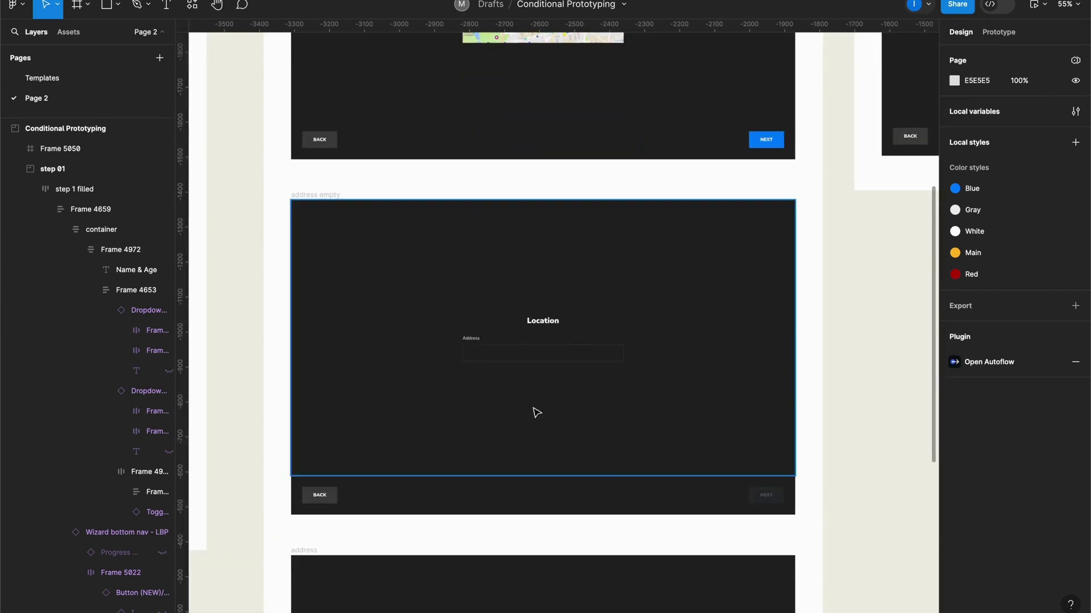
left_click_drag(818, 350, 276, 548)
scroll(588, 345, "right", 10)
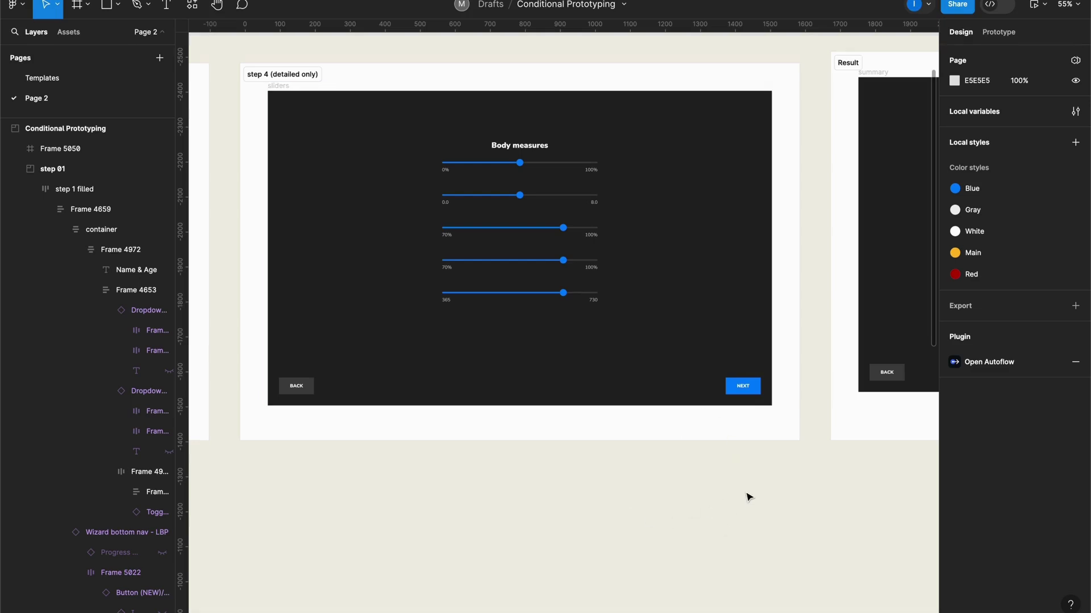
scroll(749, 497, "right", 10)
scroll(568, 255, "up", 2)
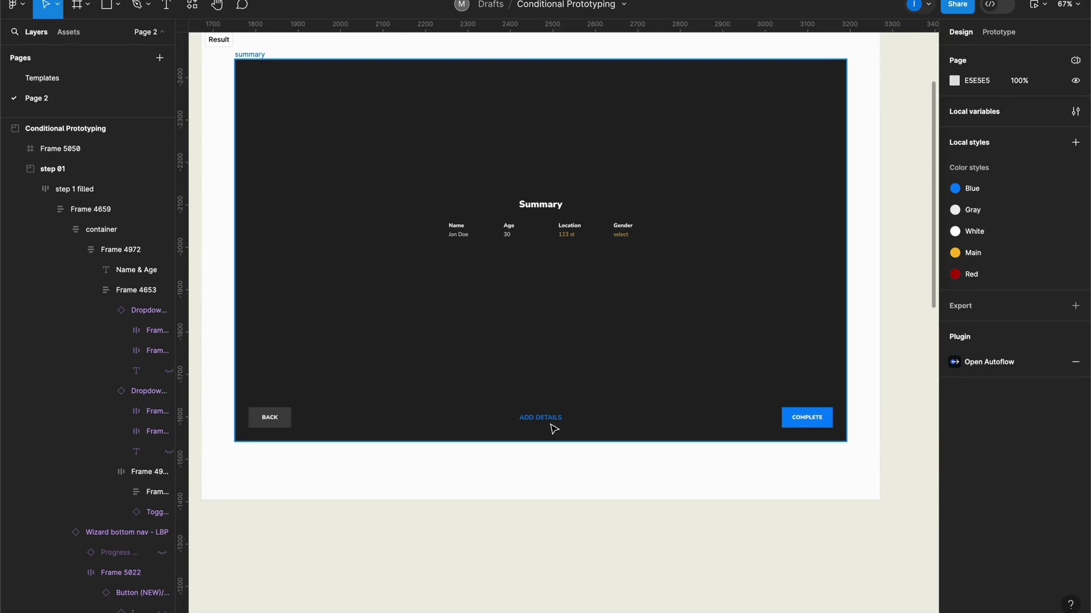
key("n")
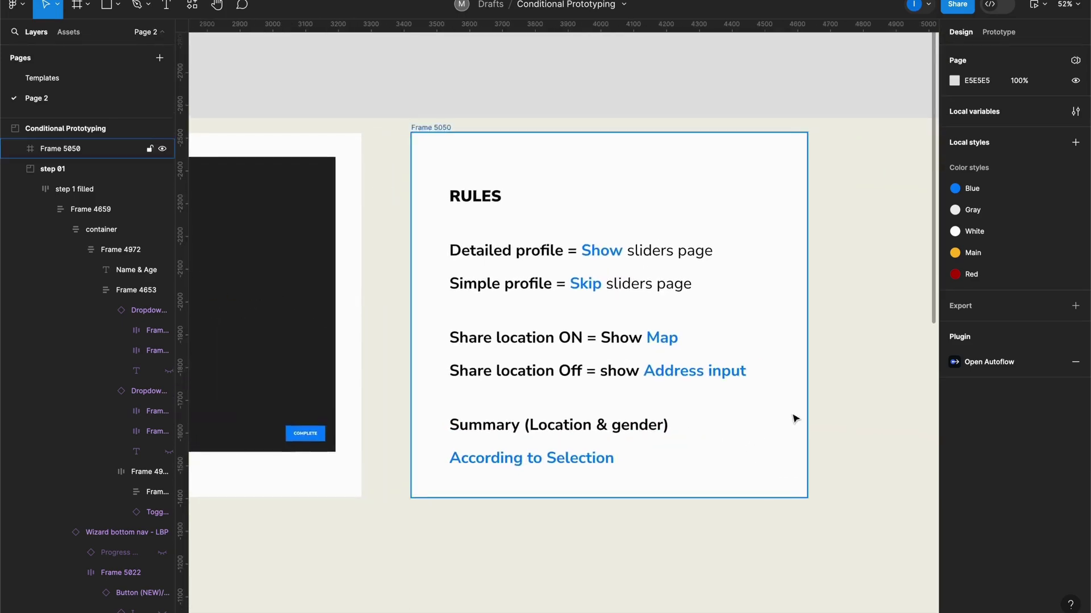
left_click_drag(860, 432, 792, 399)
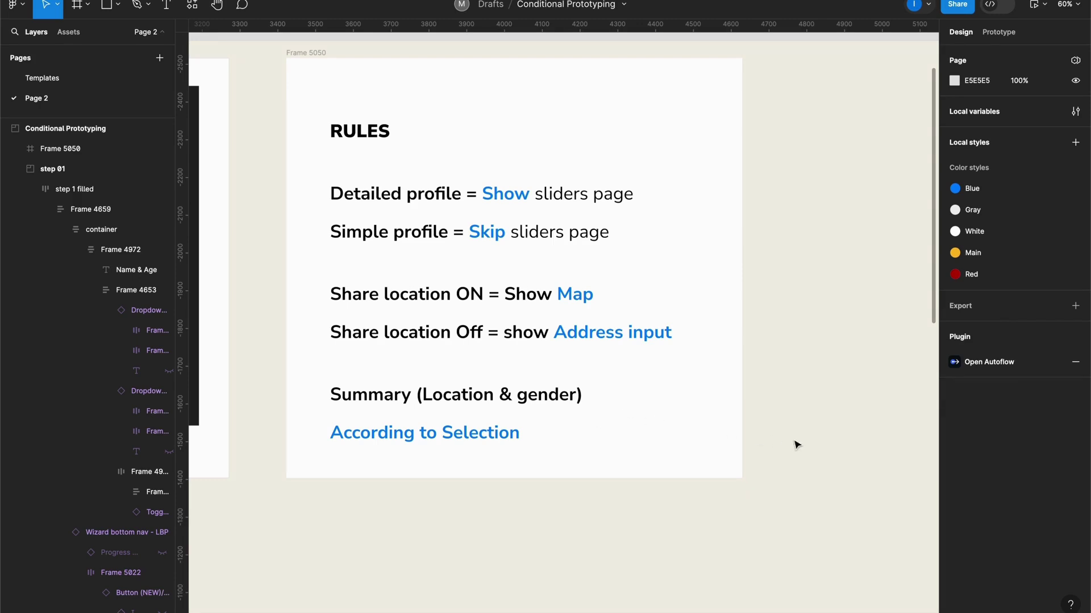
Return to the start point section and open the file's local variables.
scroll(807, 446, "down", 2)
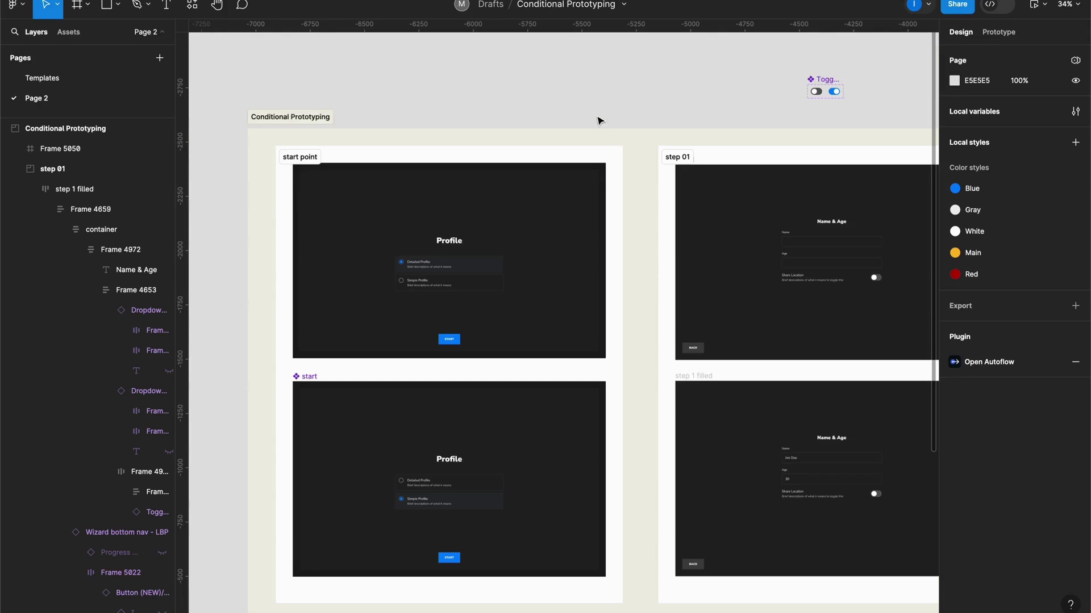
left_click(613, 78)
left_click(990, 113)
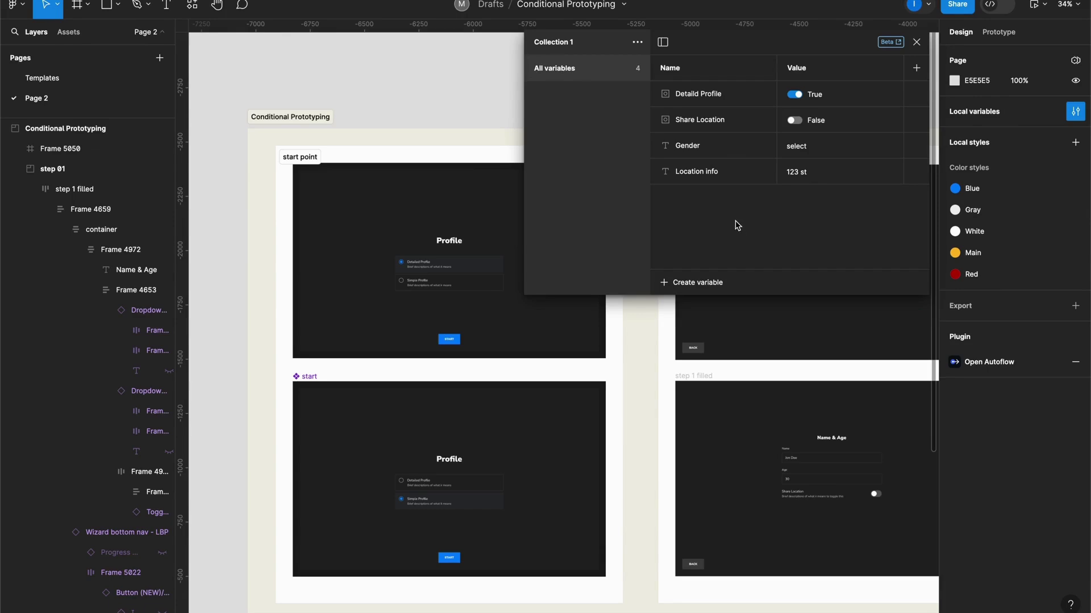
Create a Boolean variable in Collection 1 and delete it.
left_click(707, 286)
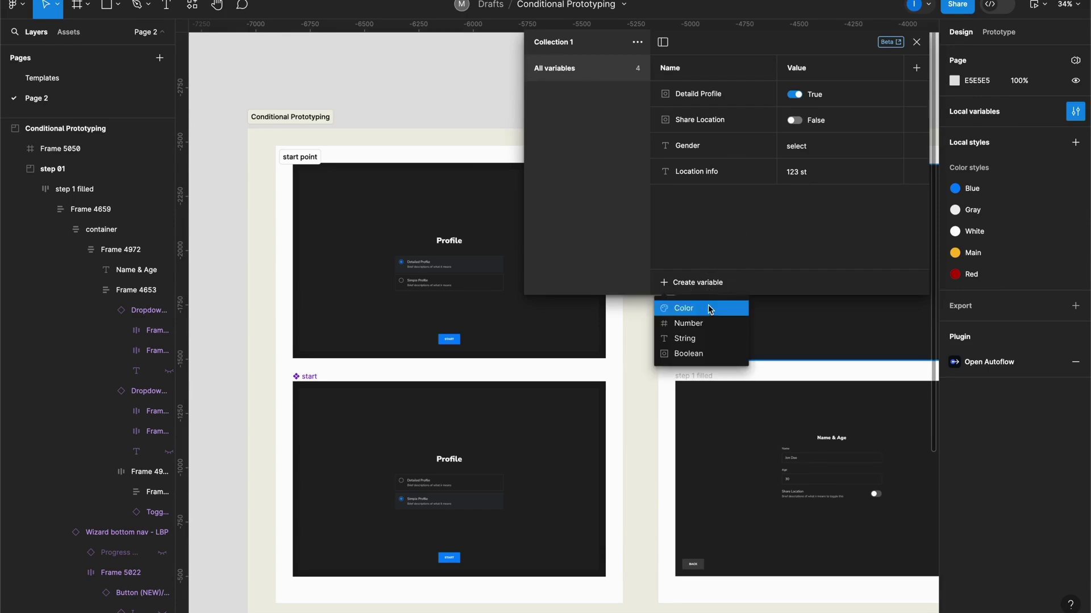
left_click(719, 353)
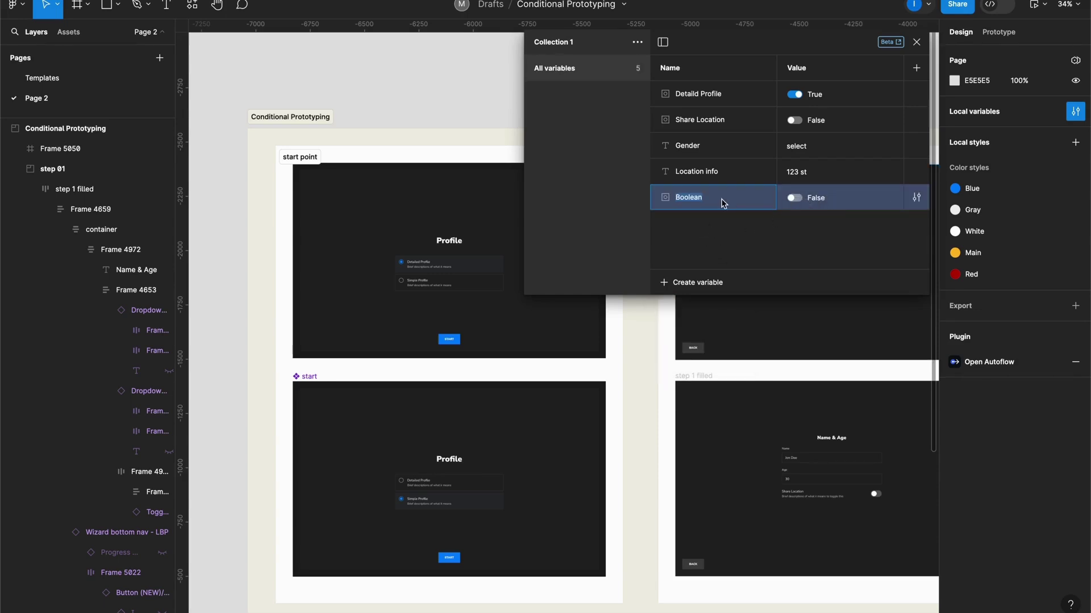
left_click(746, 227)
key("Delete")
Create a String variable in Collection 1 and delete it.
left_click(713, 283)
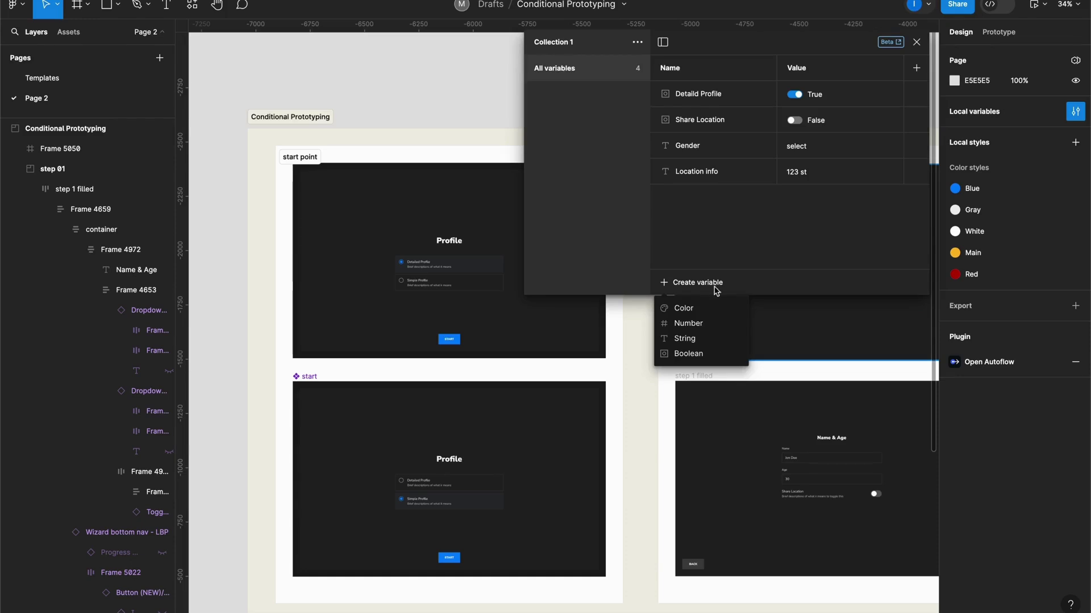
left_click(717, 338)
right_click(762, 203)
left_click(796, 259)
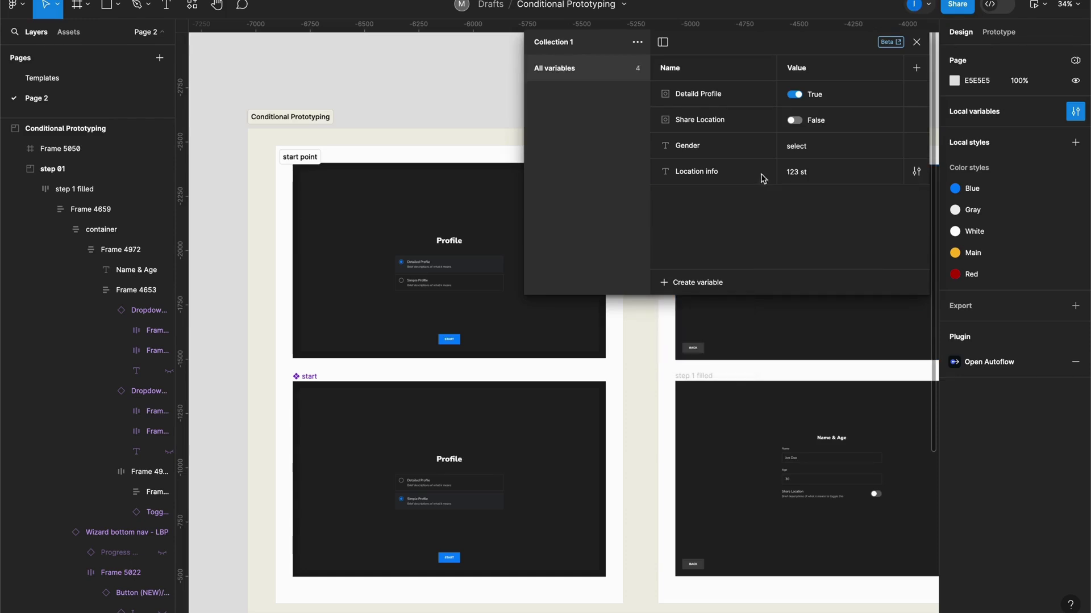
Review the Detaild Profile, Share Location, Gender and Location info variables one by one.
left_click(727, 97)
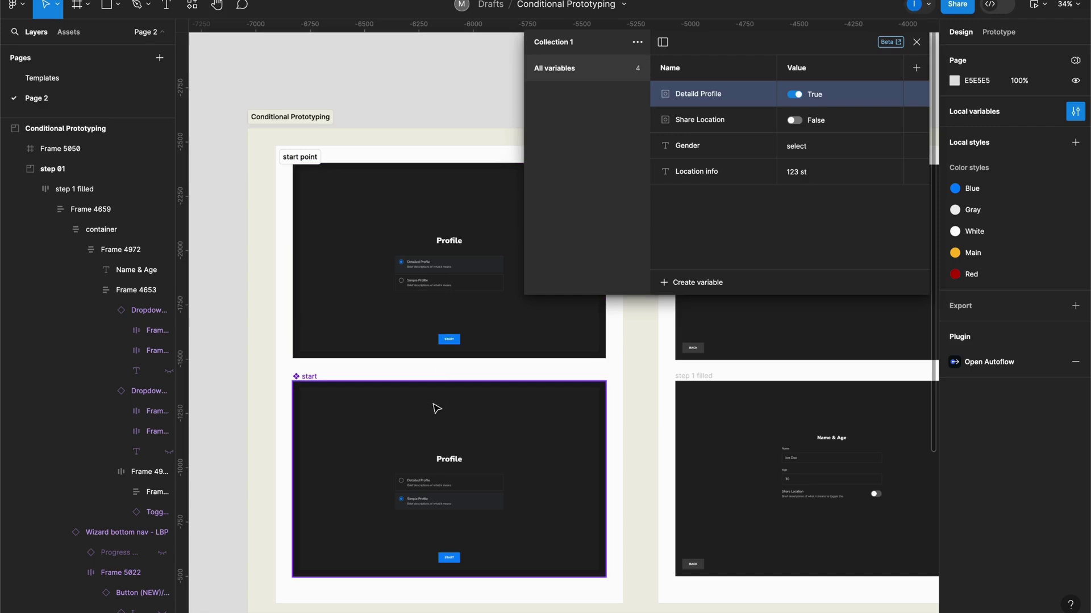
left_click(726, 121)
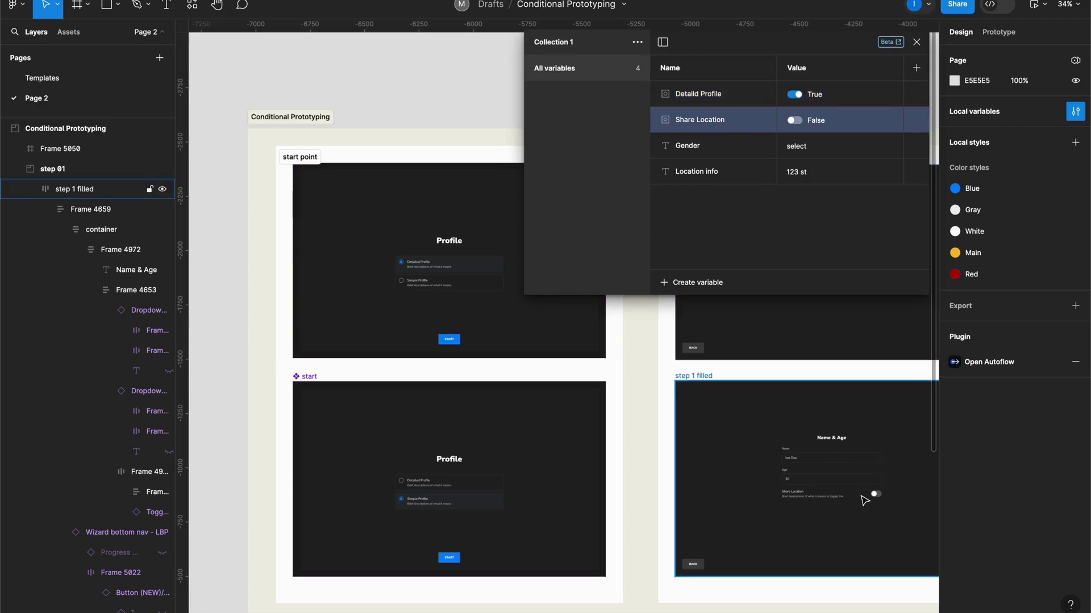
left_click(754, 152)
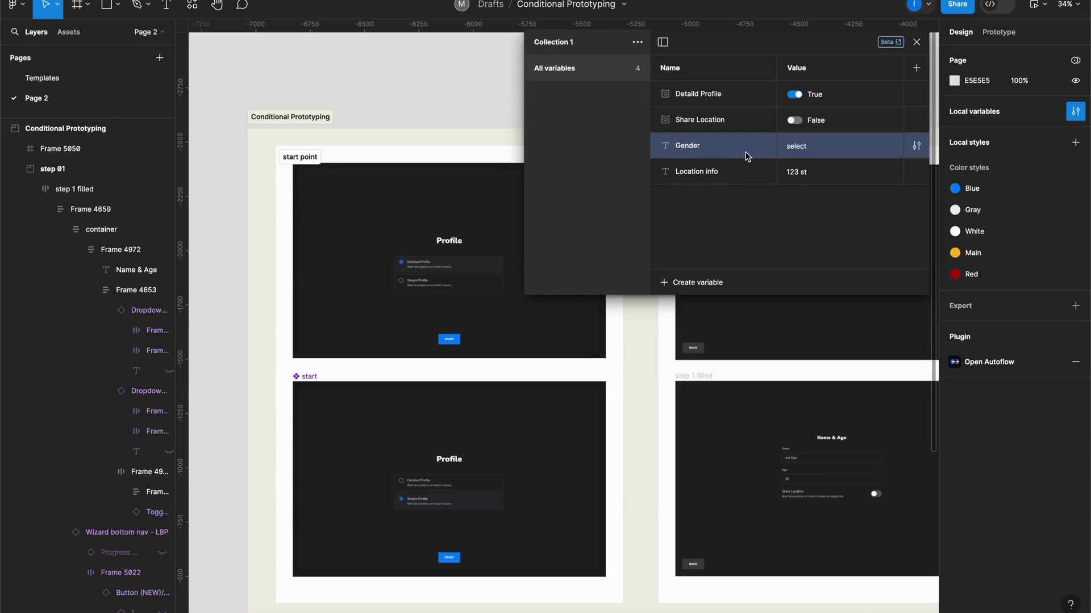
left_click(749, 177)
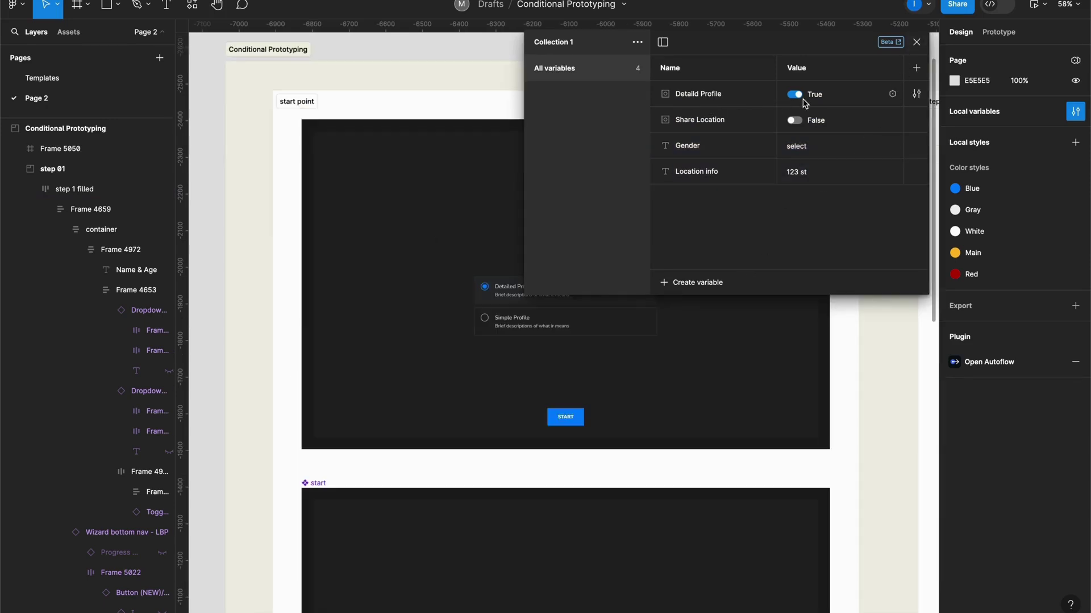
Close the local variables and switch to prototype settings to show the flow connections.
left_click(383, 162)
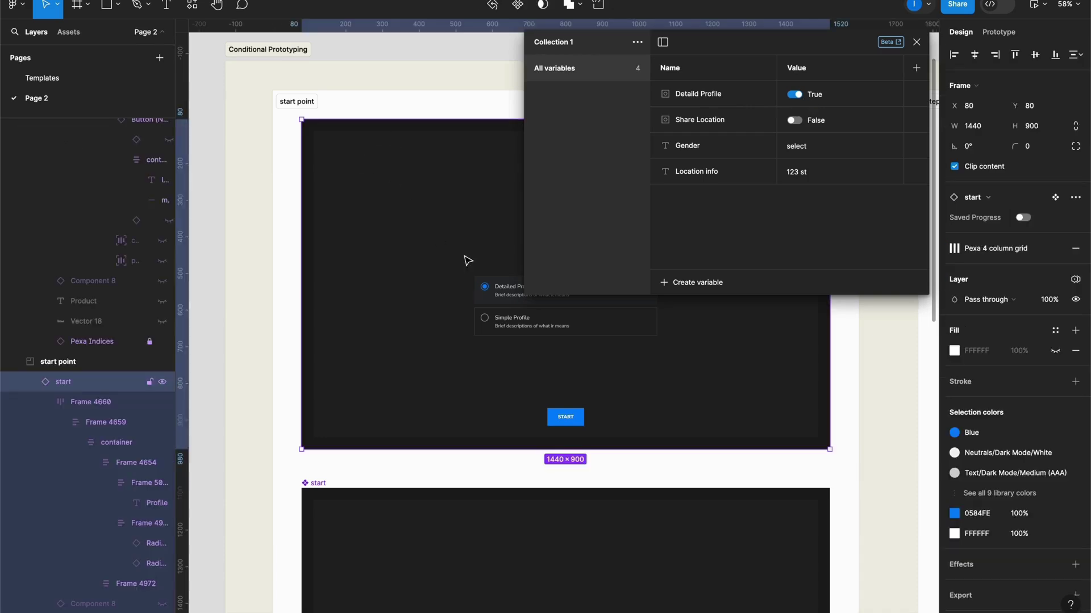
left_click_drag(580, 47, 584, 433)
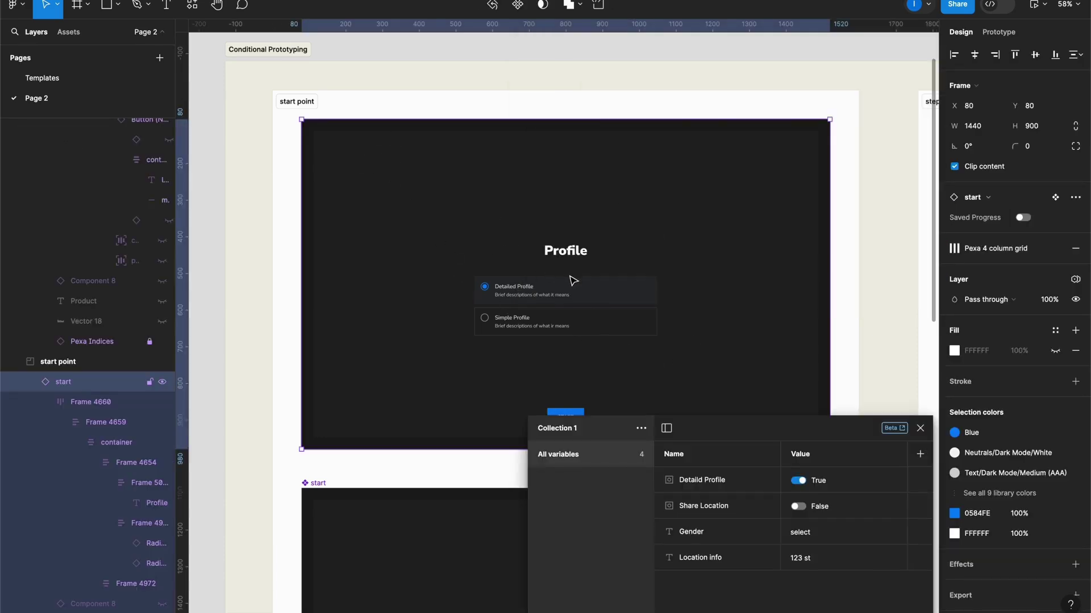
left_click(920, 428)
left_click(1001, 37)
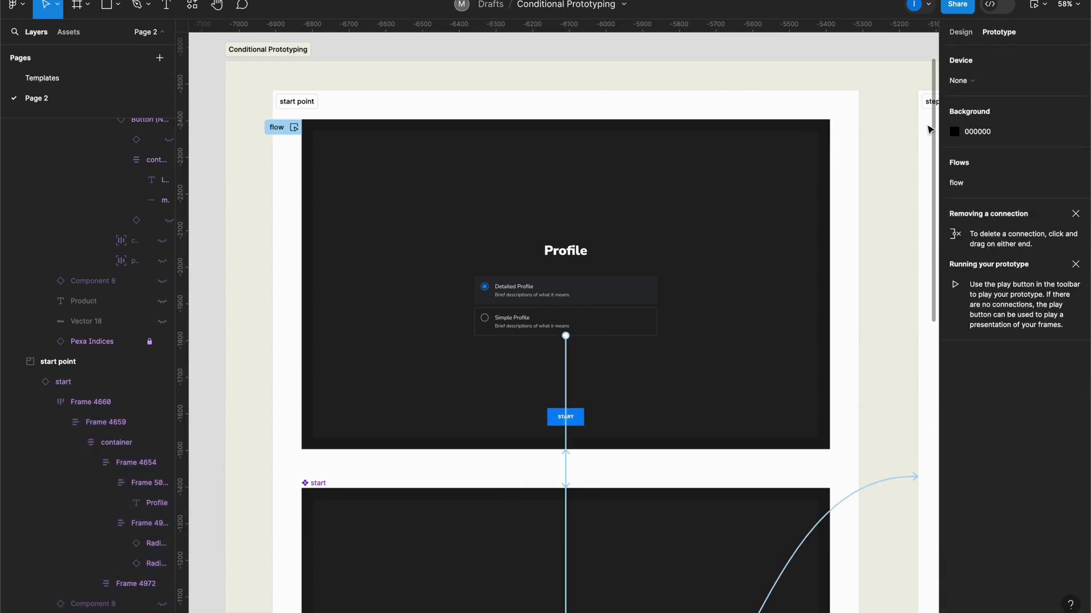
Open the click interaction of the Simple Profile option in the upper start frame.
scroll(750, 324, "up", 1)
left_click_drag(639, 479, 664, 388)
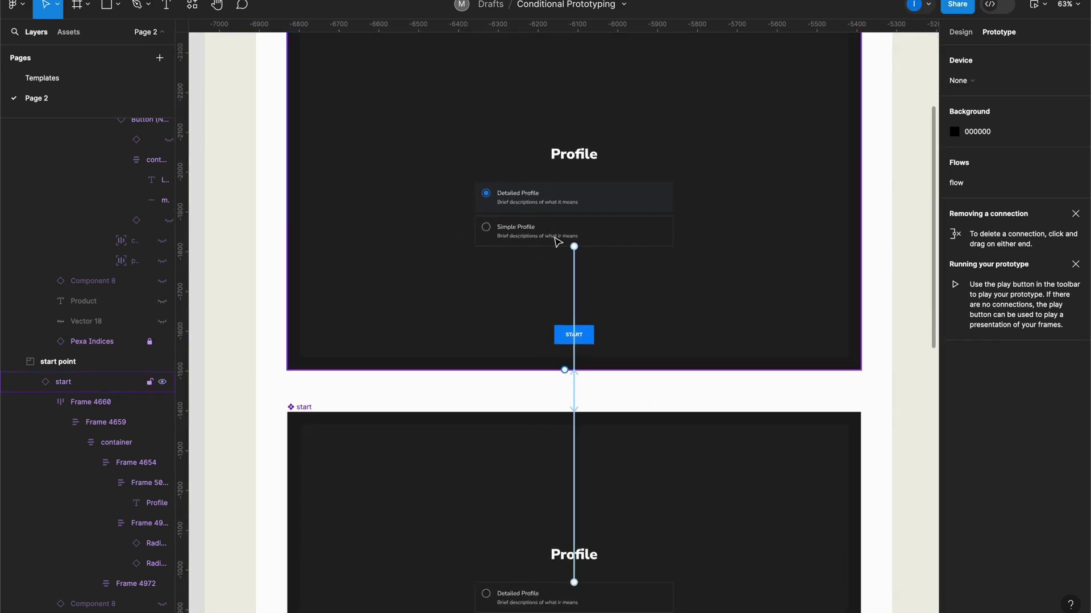
left_click(574, 267)
scroll(677, 372, "down", 1)
left_click(680, 359)
scroll(676, 363, "down", 4)
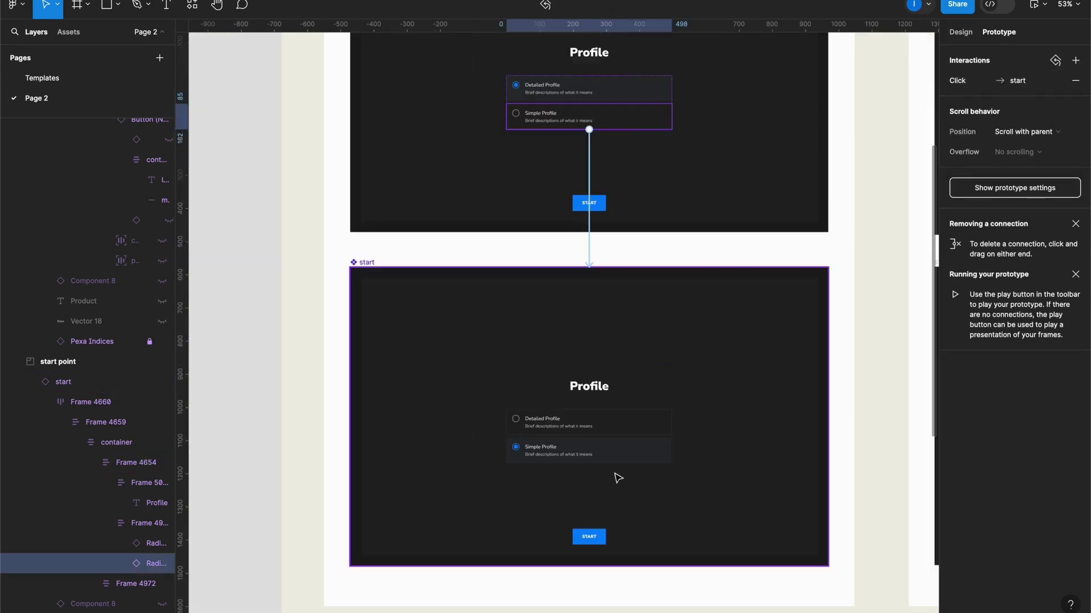
left_click(962, 83)
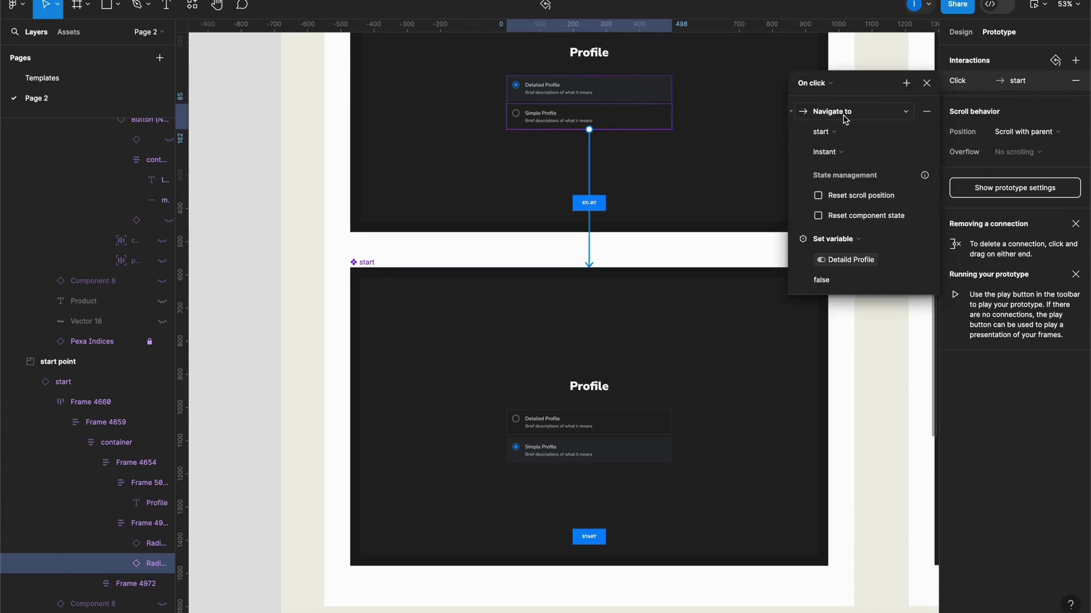
Review the available action types and the Set variable action's Detaild Profile variable and value, and close the interaction.
left_click(907, 85)
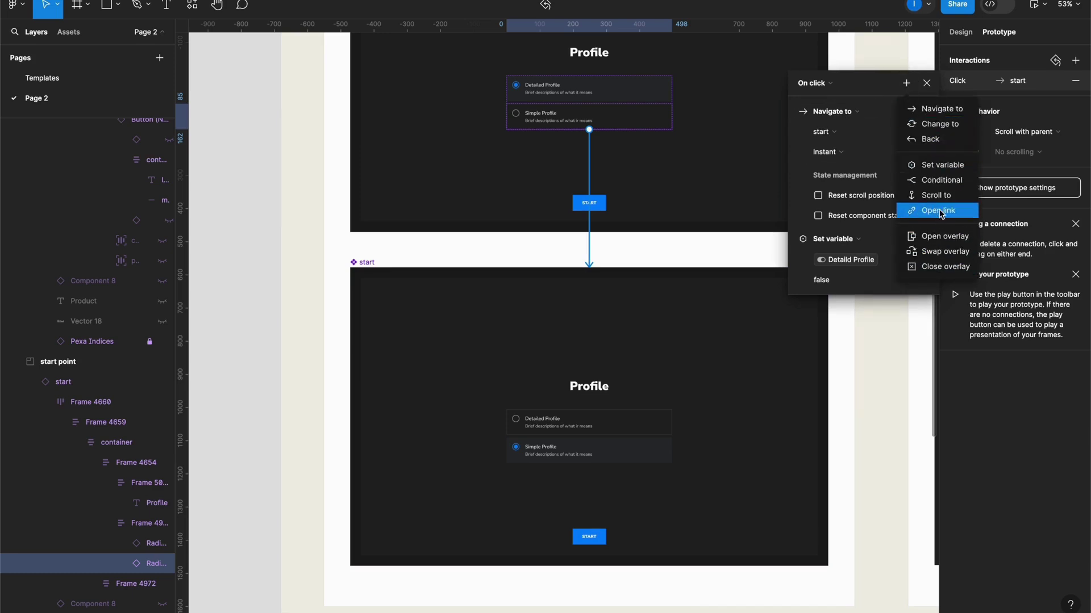
left_click(940, 166)
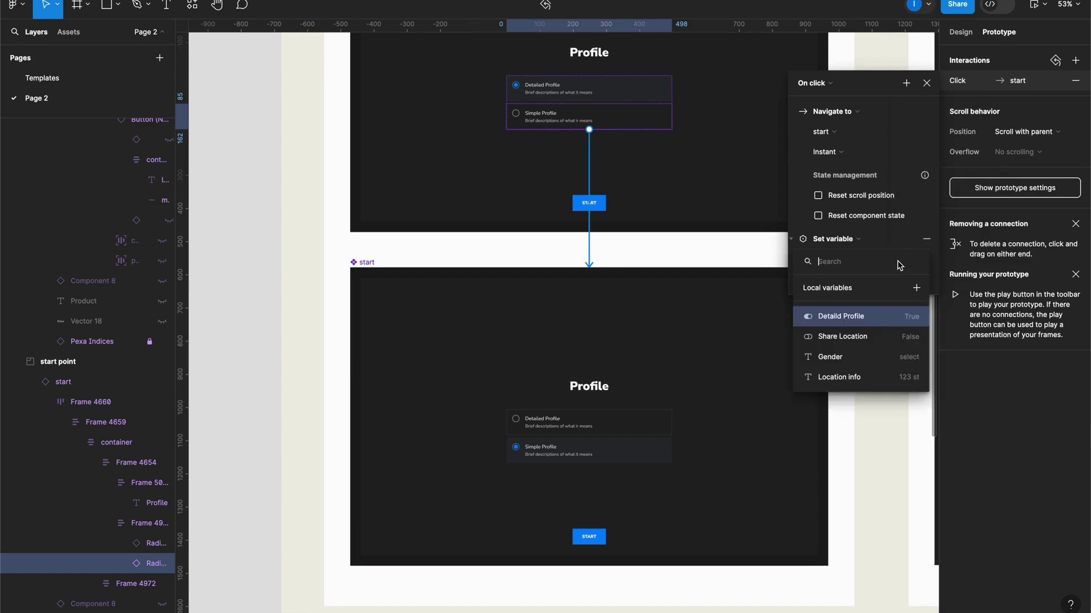
left_click(869, 322)
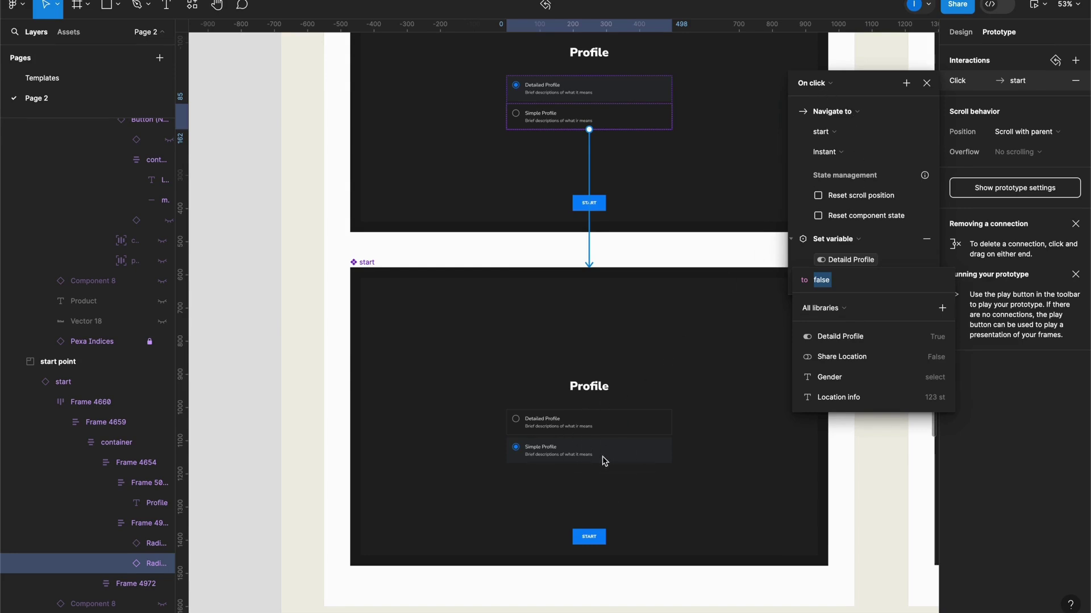
left_click(889, 253)
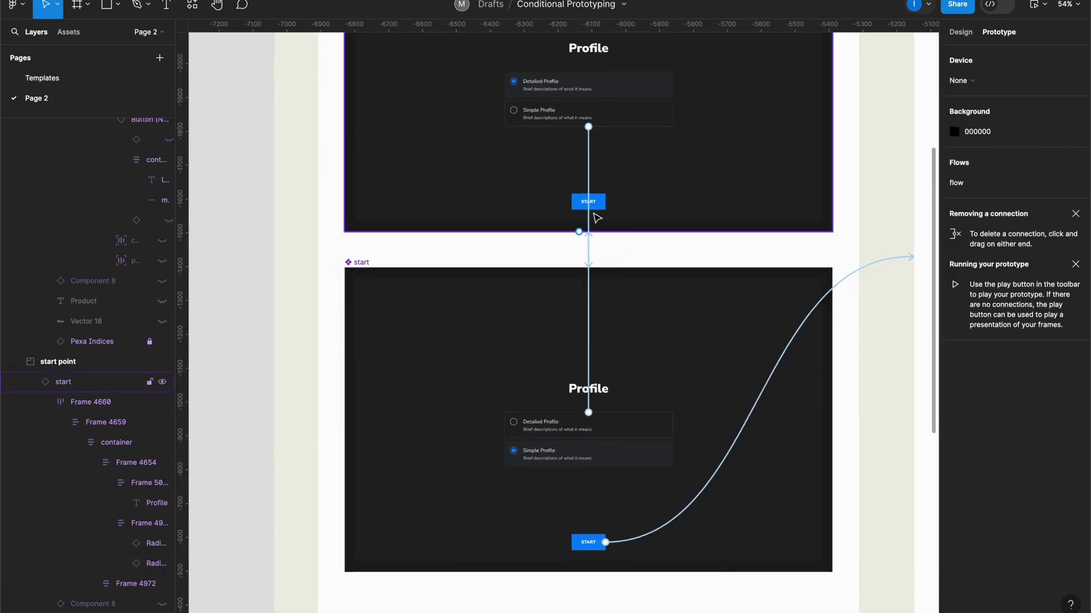
Inspect the click interactions of the Detailed Profile option and the START button in the lower start frame.
left_click(591, 216)
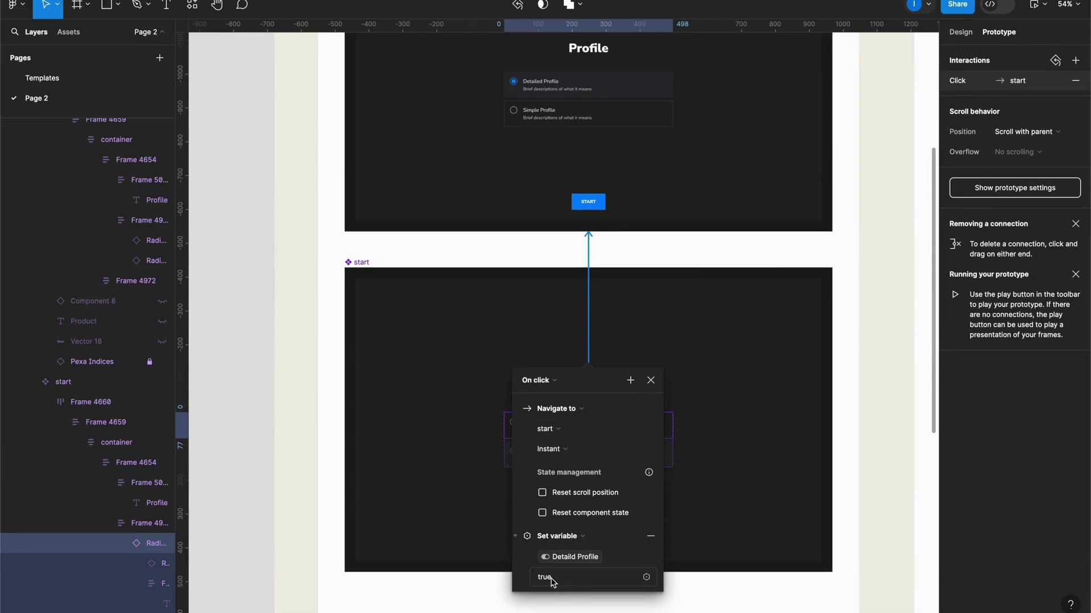
left_click(633, 328)
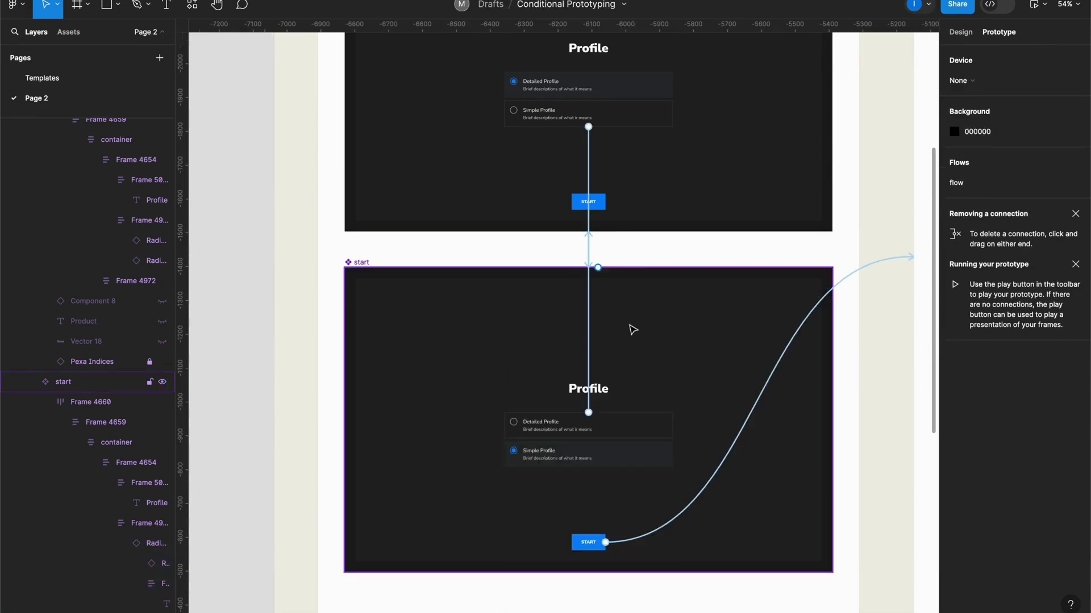
left_click(696, 495)
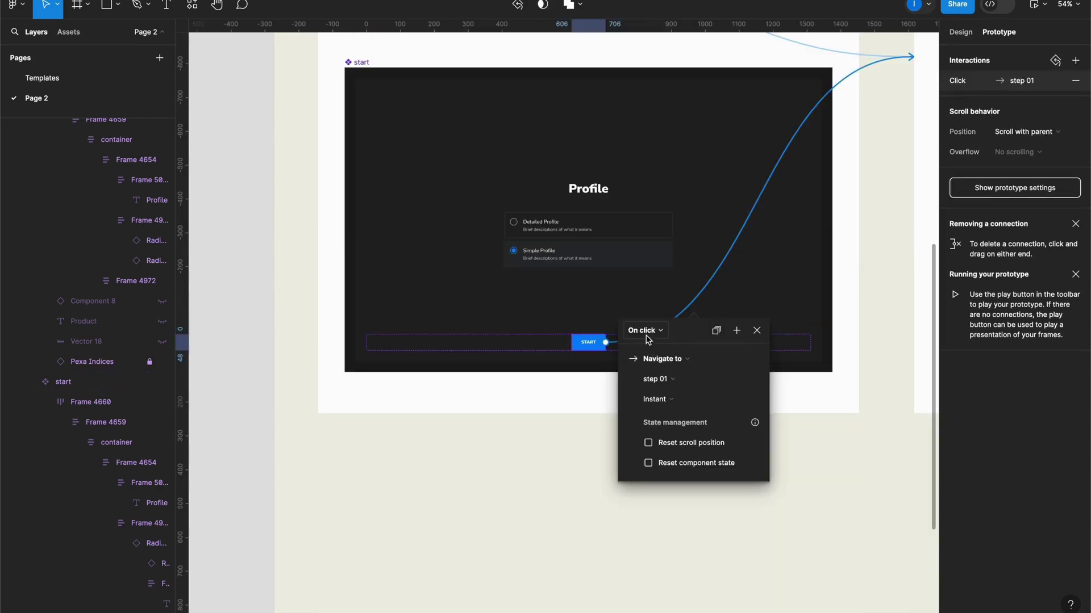
left_click(819, 485)
Inspect the Age field's click interaction in the step 1 frame, and close it.
left_click_drag(831, 406, 552, 534)
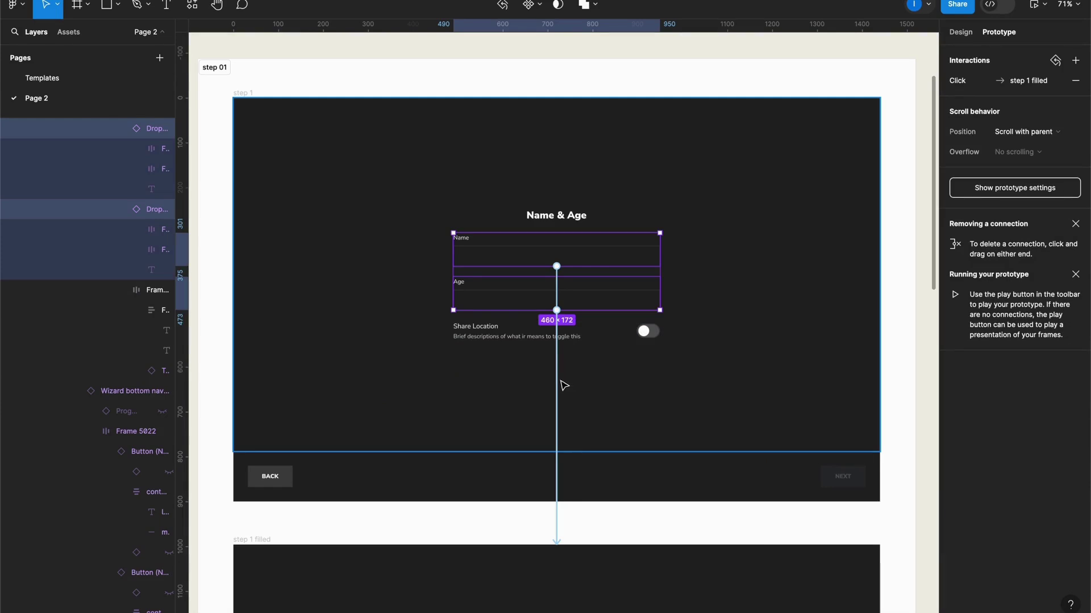
left_click(558, 384)
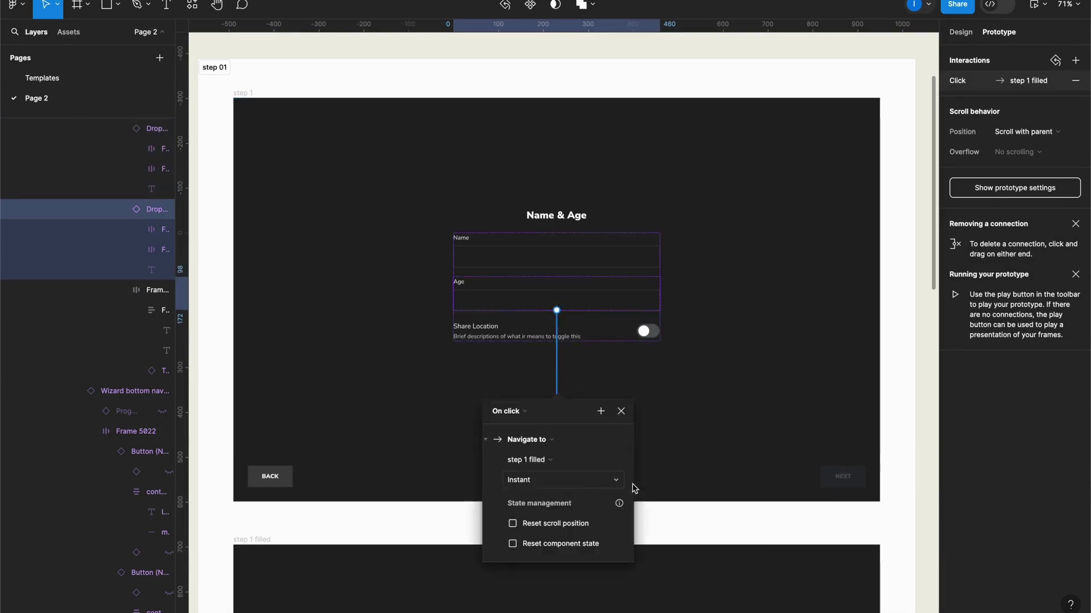
left_click(692, 508)
Open the click interaction of the off variant in the Toggle Switch component above the step 01 section.
scroll(692, 508, "down", 6)
scroll(670, 477, "down", 1)
scroll(648, 454, "up", 2)
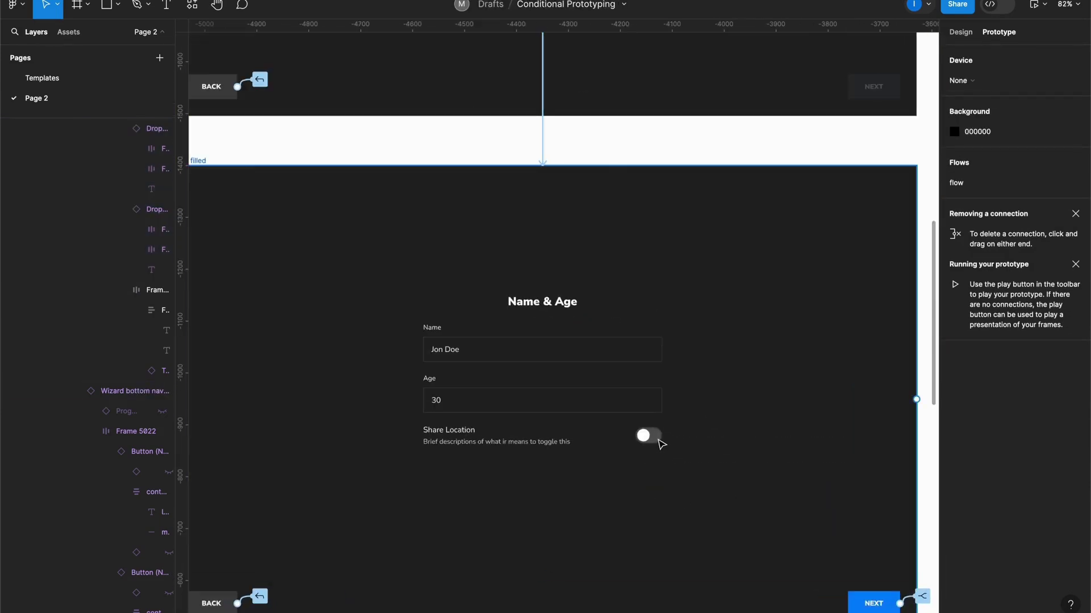
scroll(659, 444, "up", 1)
scroll(570, 453, "down", 5)
scroll(571, 448, "up", 6)
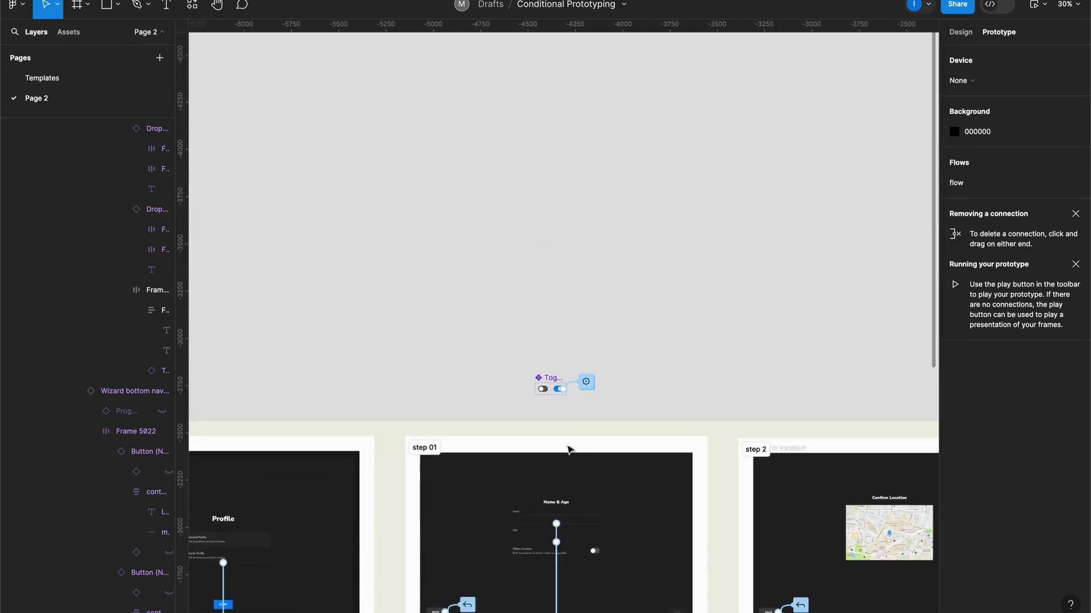
scroll(555, 411, "up", 4)
scroll(554, 411, "up", 10)
left_click(476, 337)
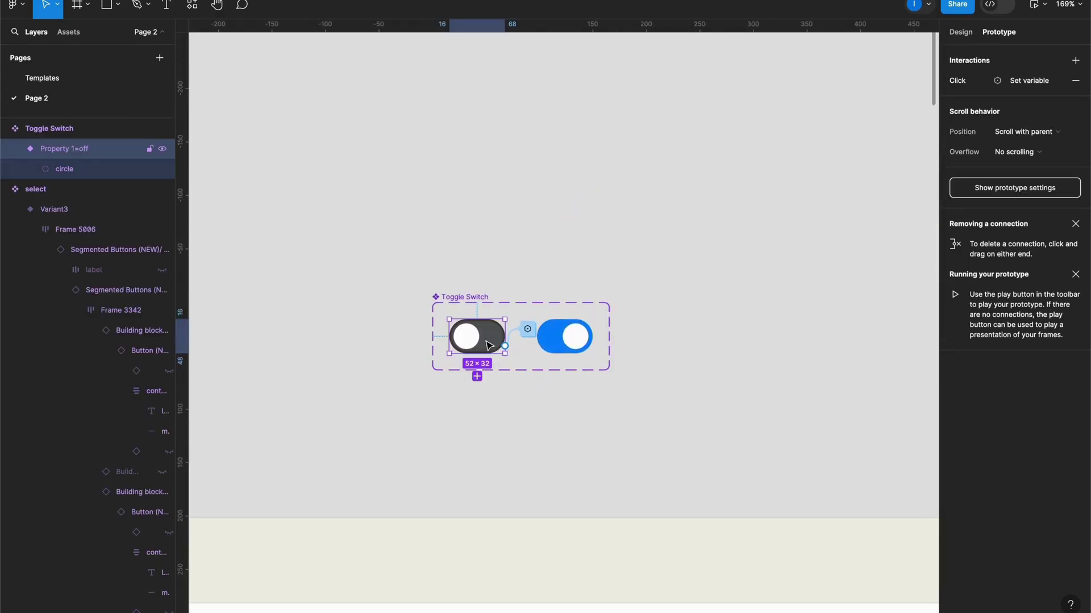
left_click(958, 82)
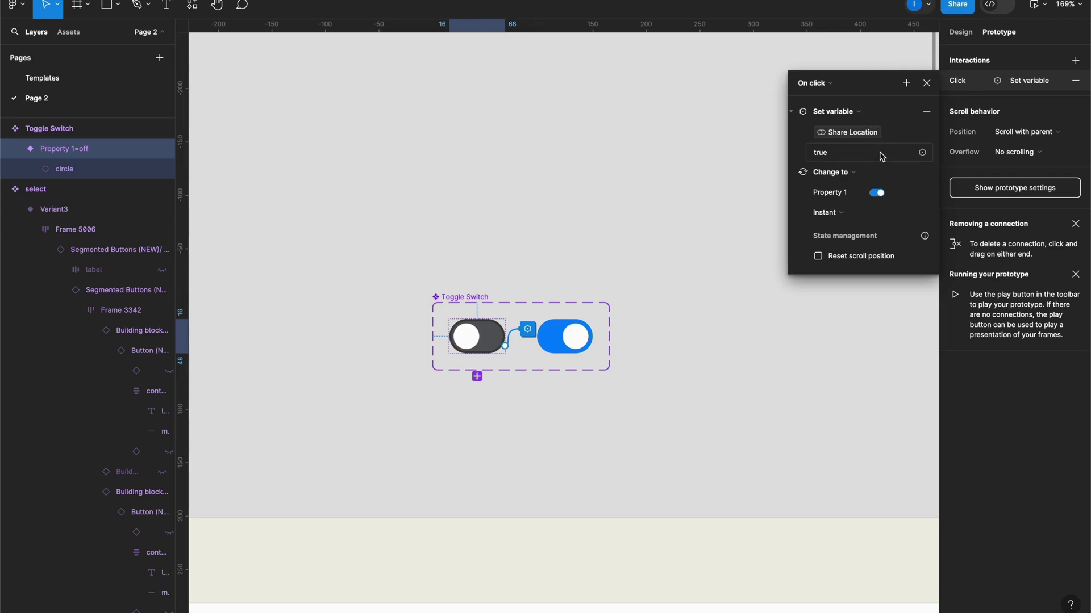
Review the off variant's Change to action type options, and inspect the click interaction of the Toggle Switch's on variant.
left_click(850, 174)
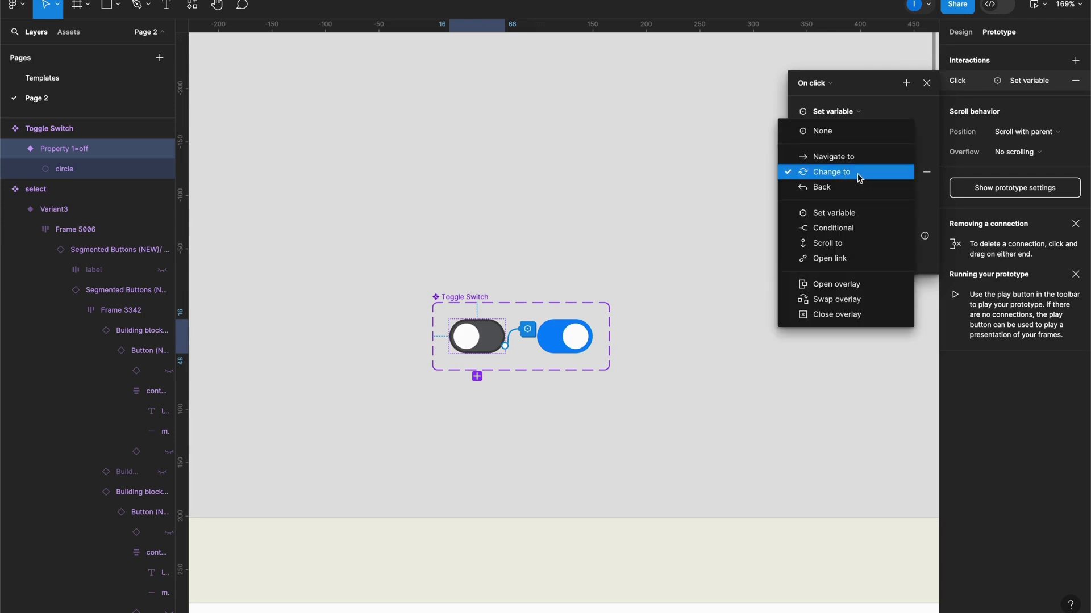
left_click(859, 178)
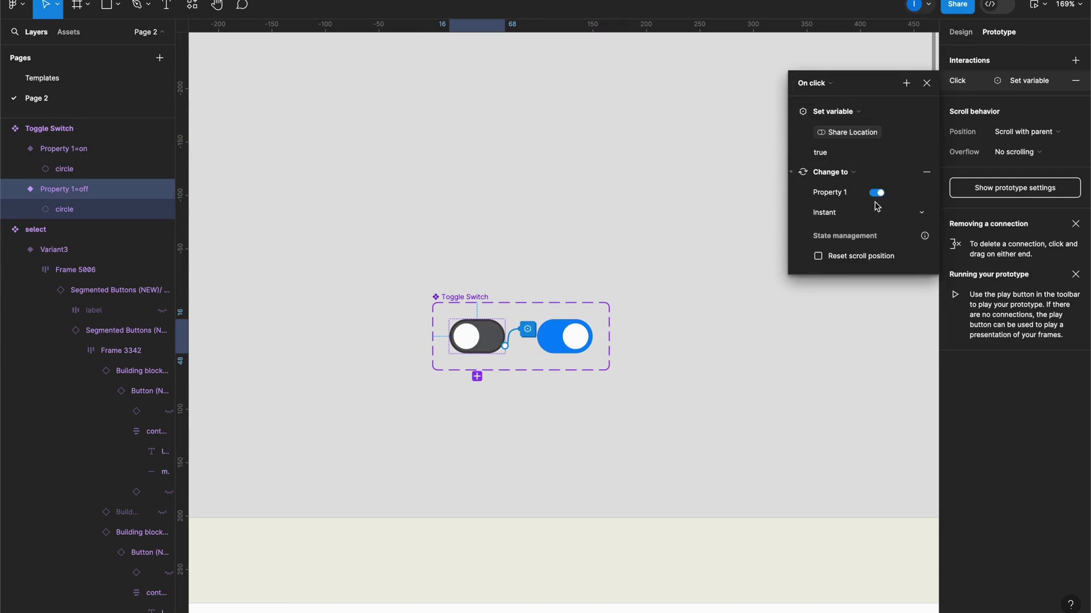
left_click(582, 346)
left_click(966, 81)
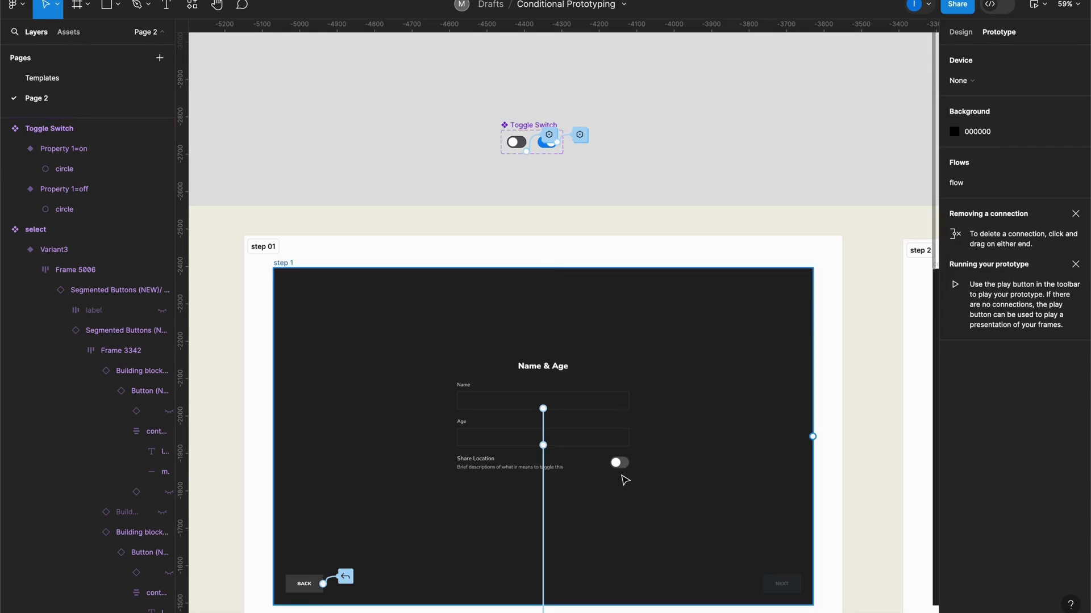
Inspect the click interaction of the Share Location toggle in the step 1 filled frame, including its Change to action type options.
scroll(656, 262, "down", 8)
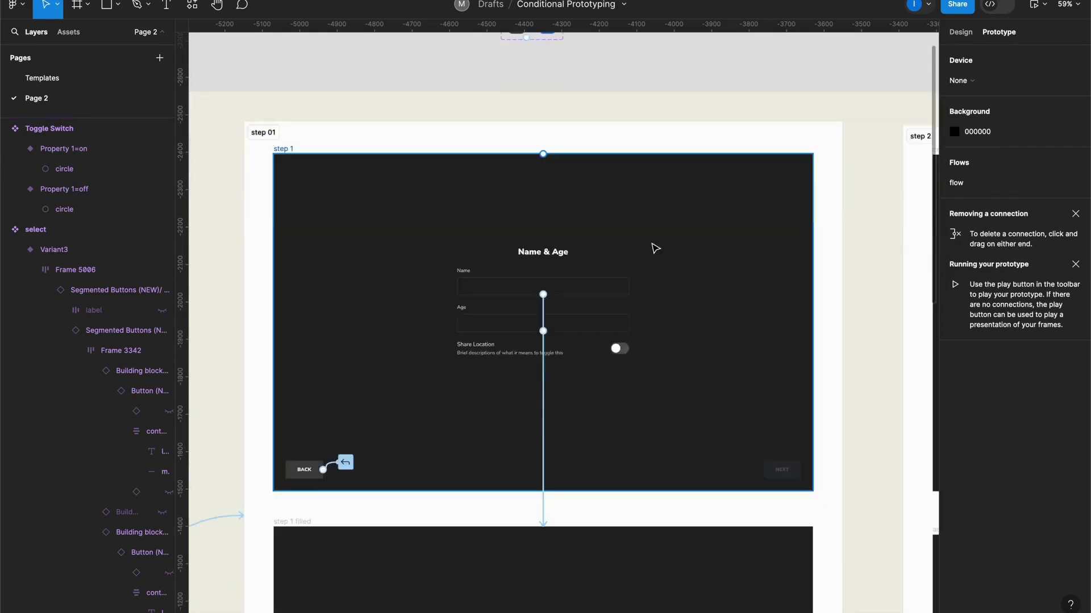
scroll(632, 379, "up", 3)
double_click(637, 374)
double_click(637, 373)
double_click(637, 374)
left_click(961, 101)
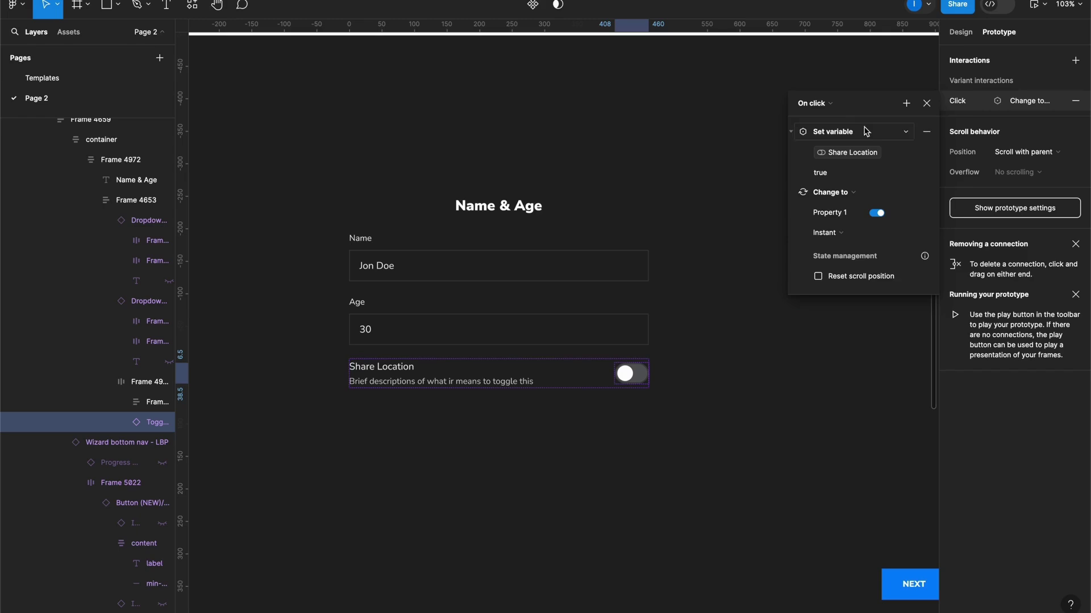
left_click(853, 193)
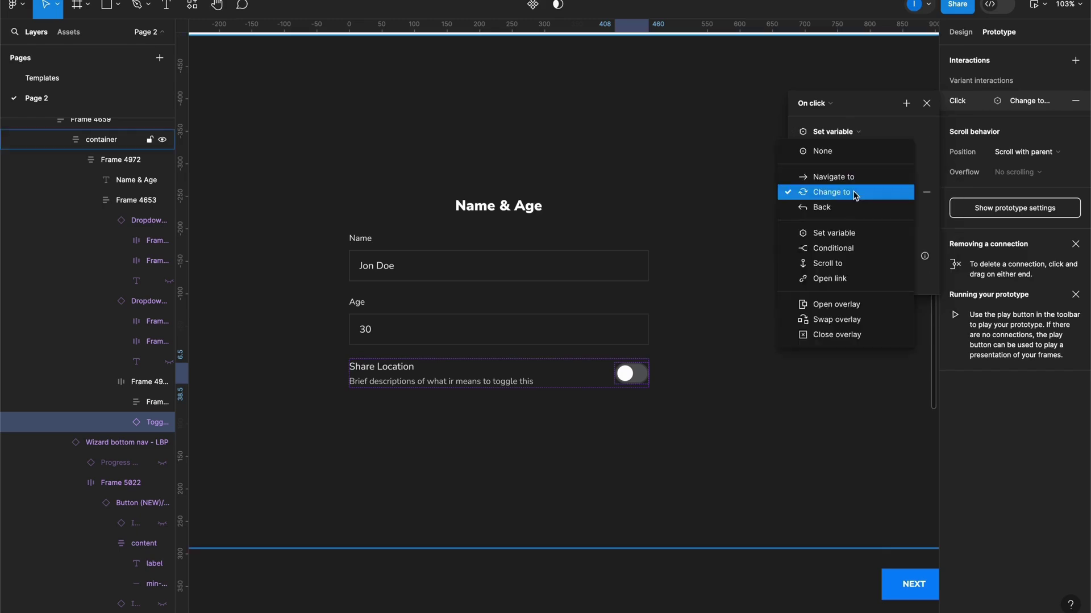
left_click(919, 245)
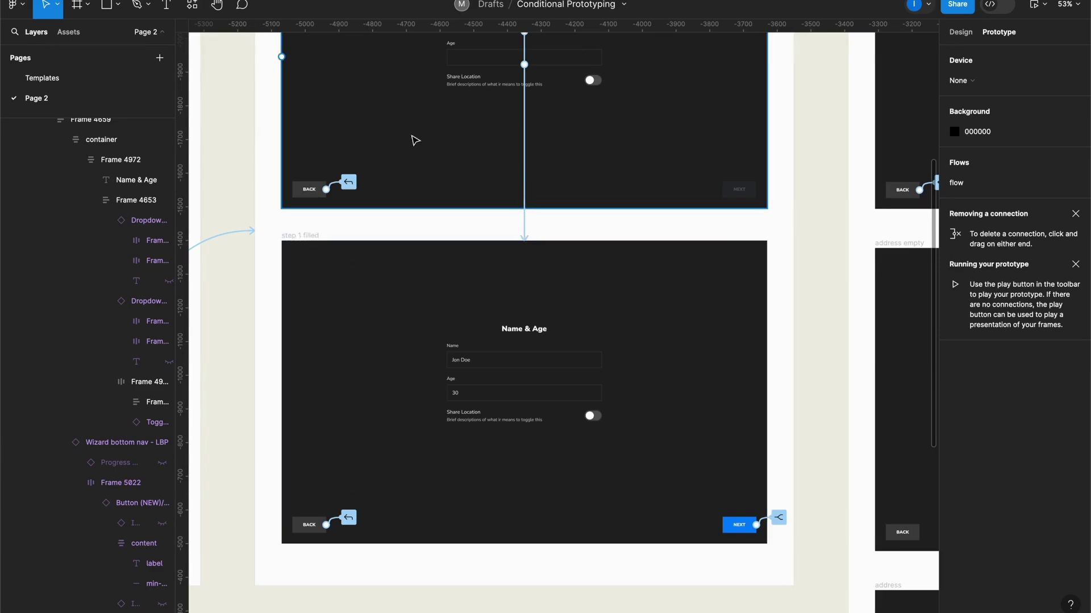
Open the NEXT button's conditional click interaction in the step 1 filled frame and review its if and else branches.
left_click(348, 182)
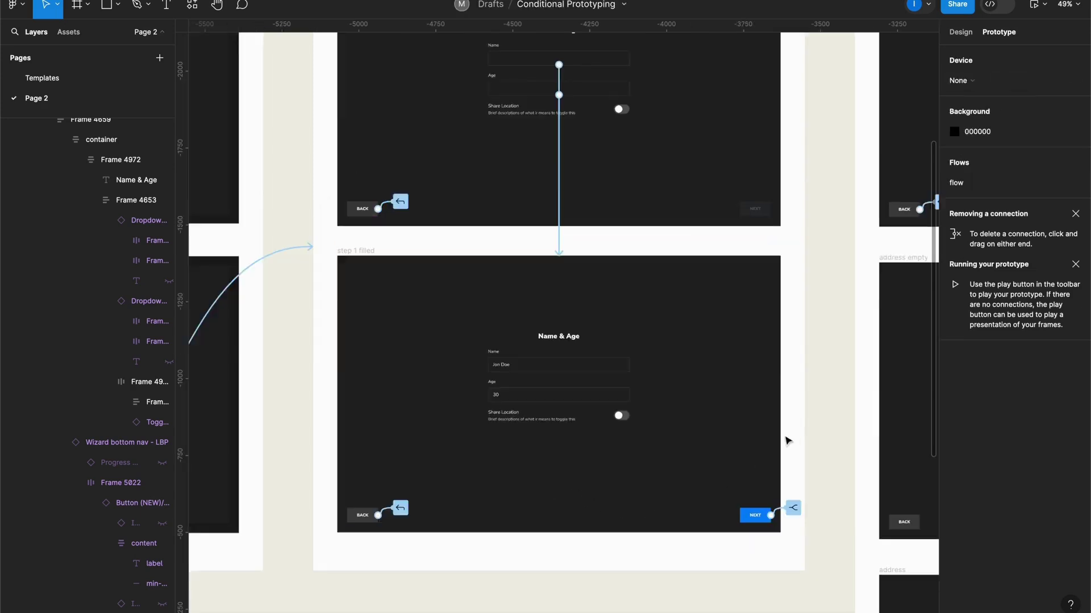
scroll(662, 536, "up", 5)
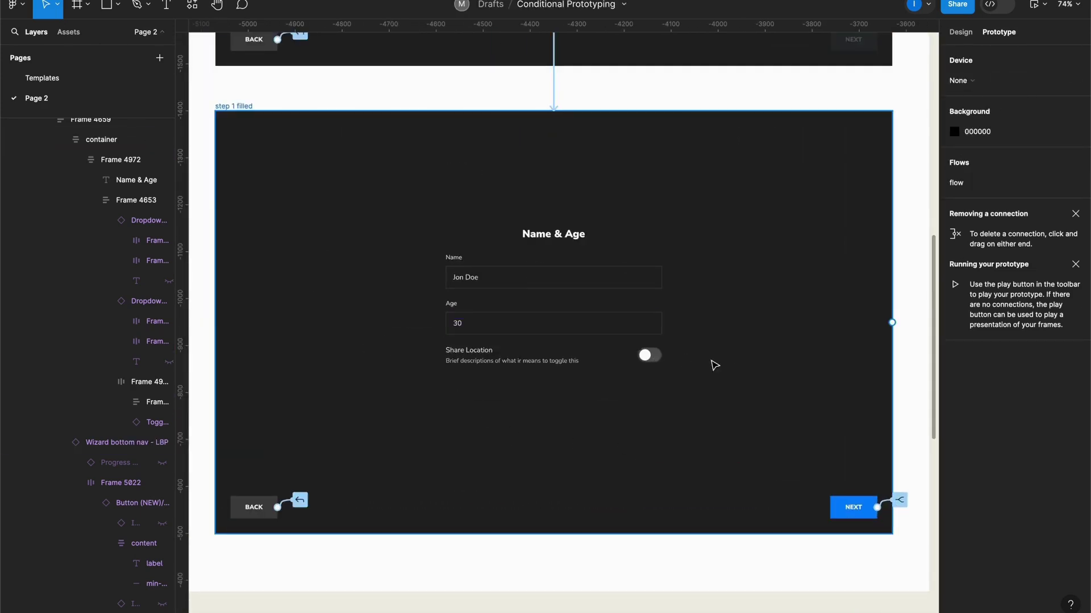
left_click_drag(760, 465, 589, 412)
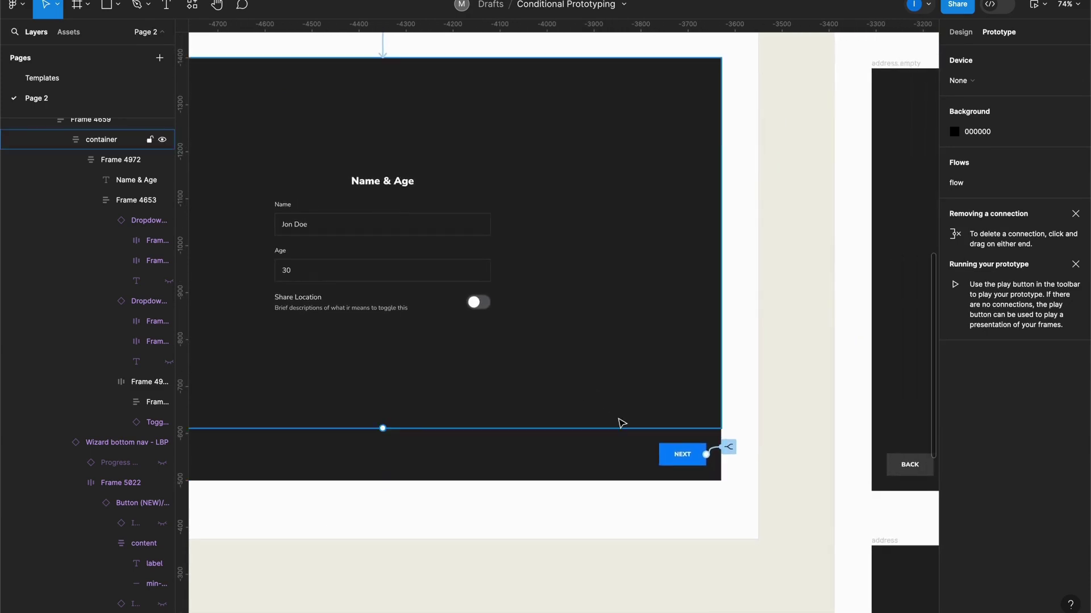
scroll(621, 423, "down", 2)
double_click(672, 452)
left_click(717, 446)
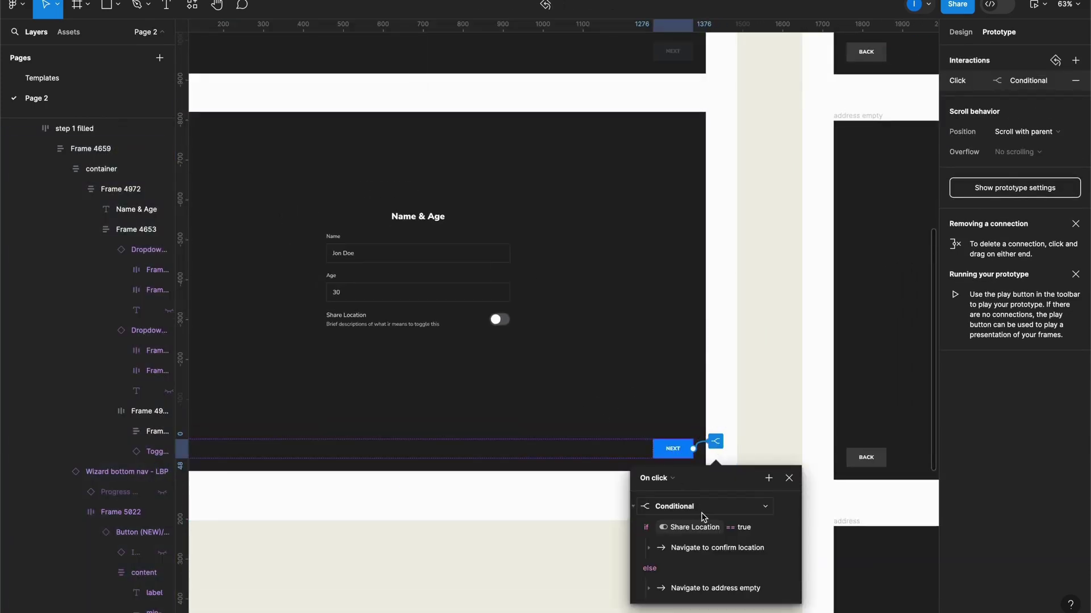
scroll(757, 423, "down", 3)
scroll(764, 426, "down", 1)
scroll(764, 426, "up", 1)
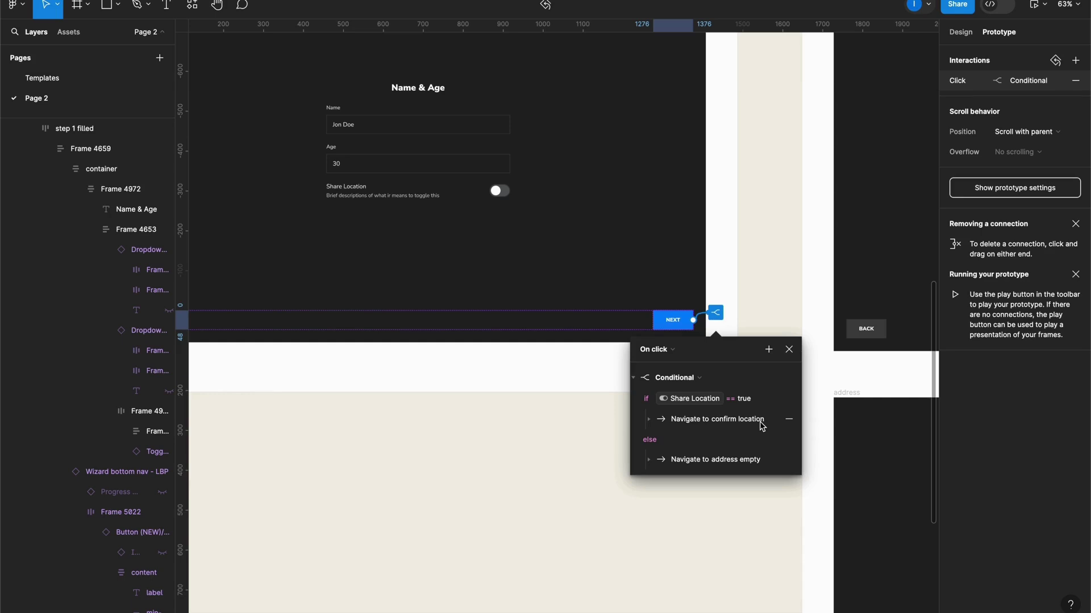
Review the action types that can be added to the NEXT button's click interaction or replace its Conditional action.
left_click(769, 350)
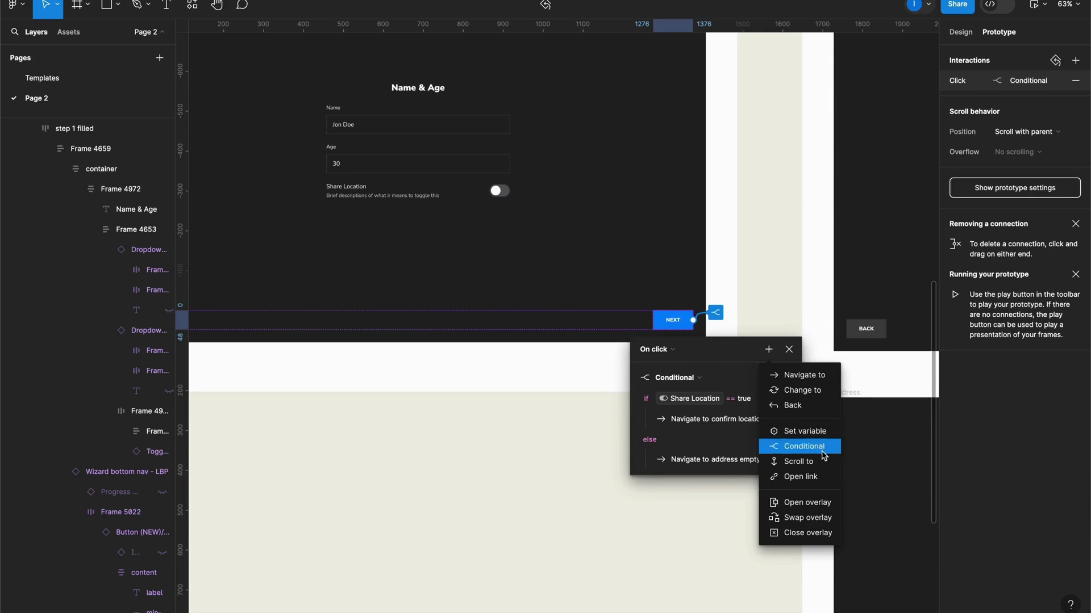
left_click(697, 378)
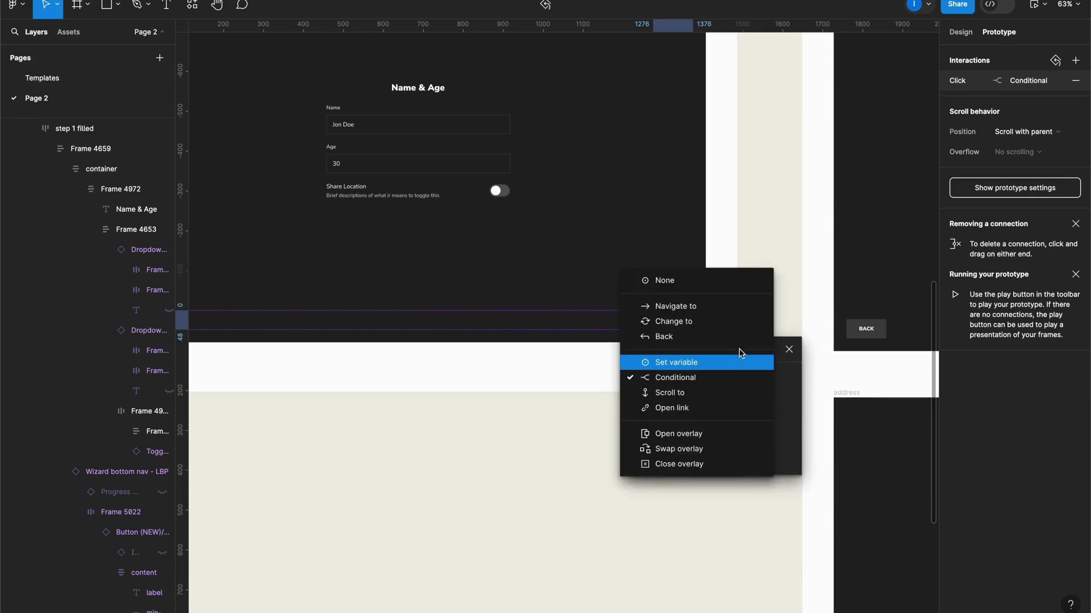
left_click(757, 377)
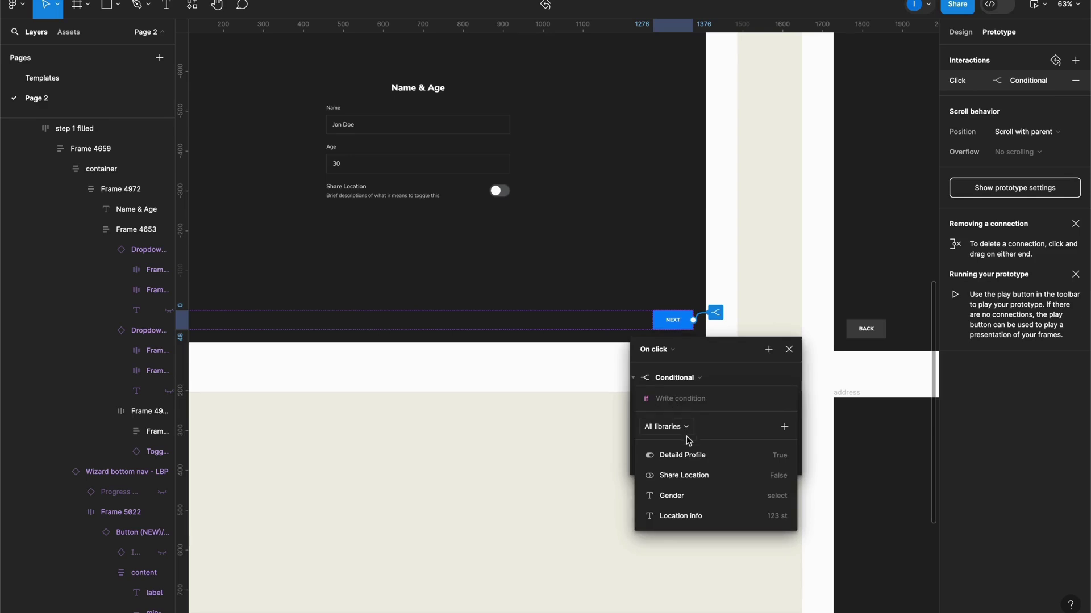
Enter the NEXT button's if condition as Share Location == true.
left_click(717, 480)
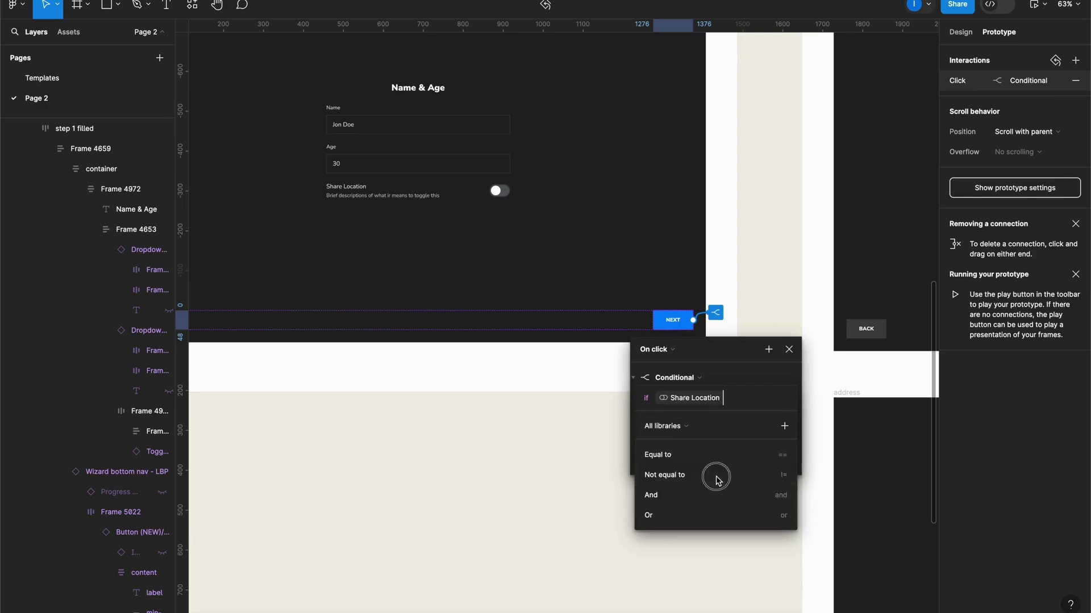
left_click(683, 458)
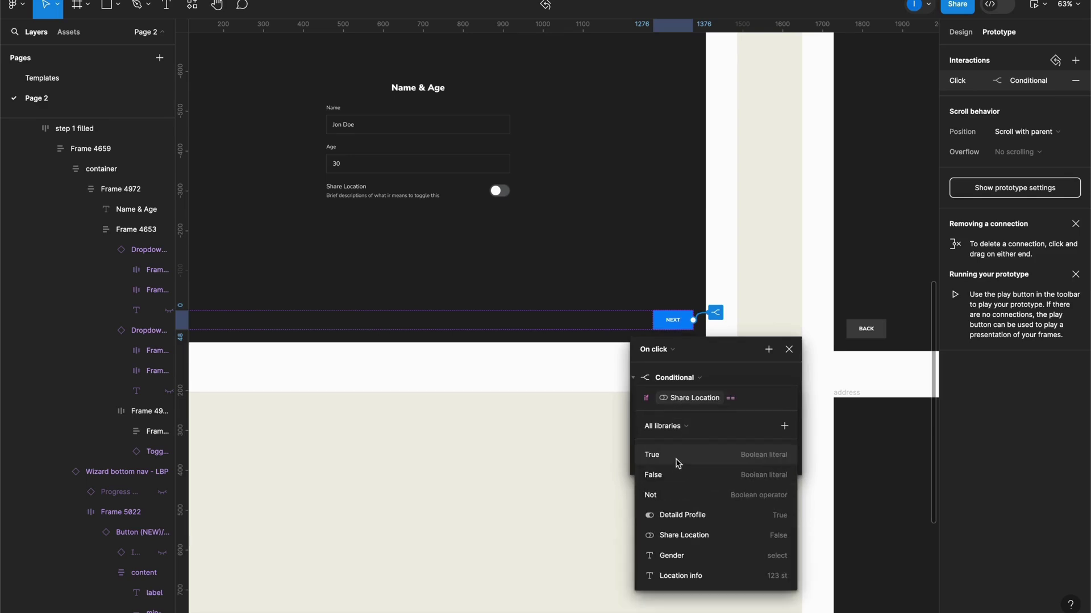
left_click(677, 463)
left_click(782, 381)
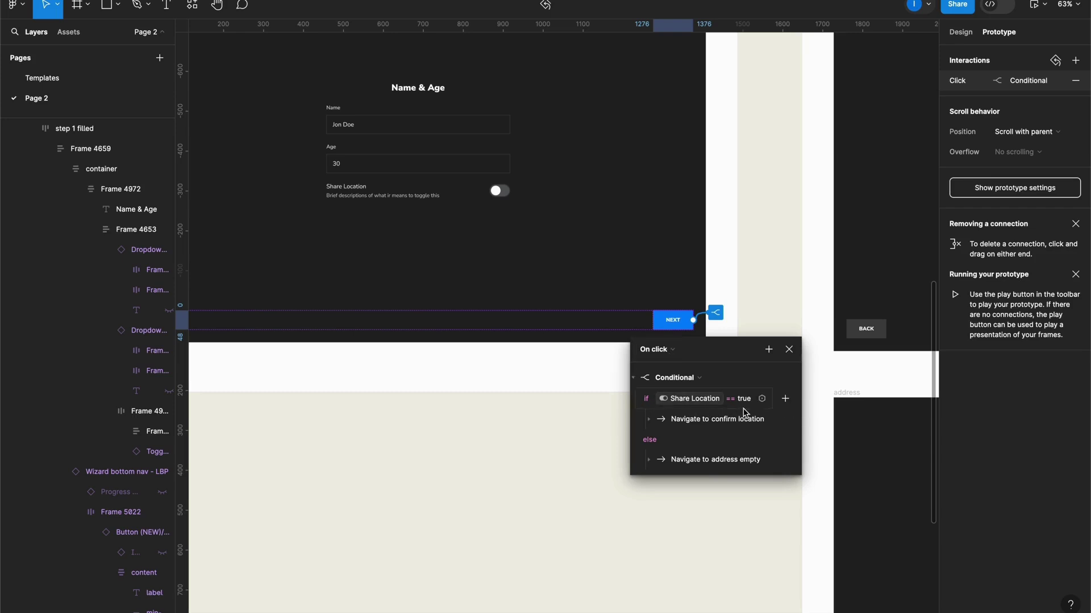
Review the Navigate to settings and destination options of the conditional's if branch, expand the else branch, and close the interaction.
left_click(650, 419)
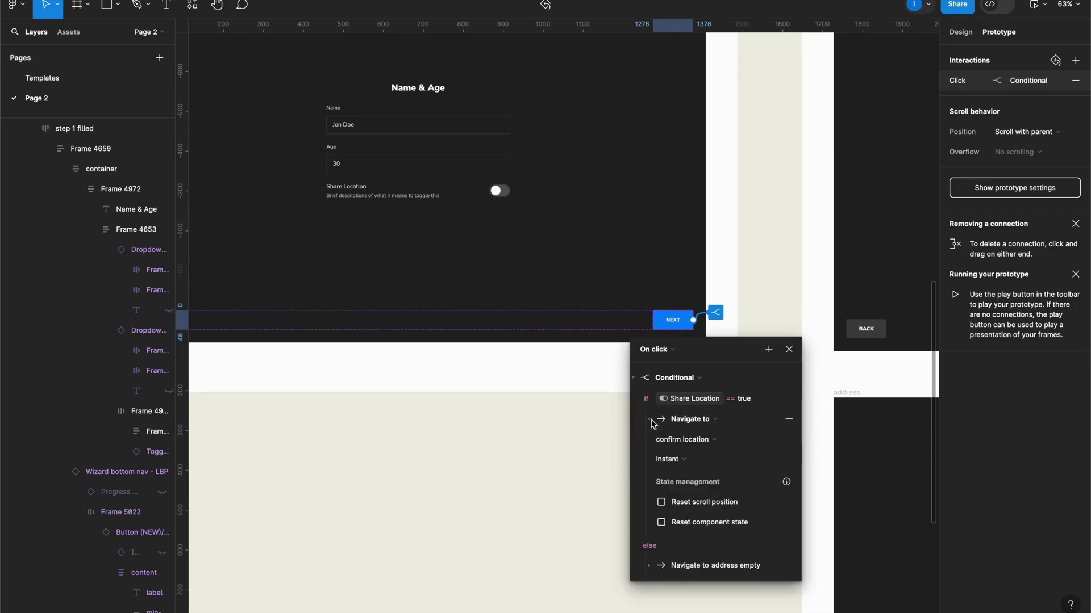
left_click(704, 421)
left_click(702, 424)
left_click(730, 449)
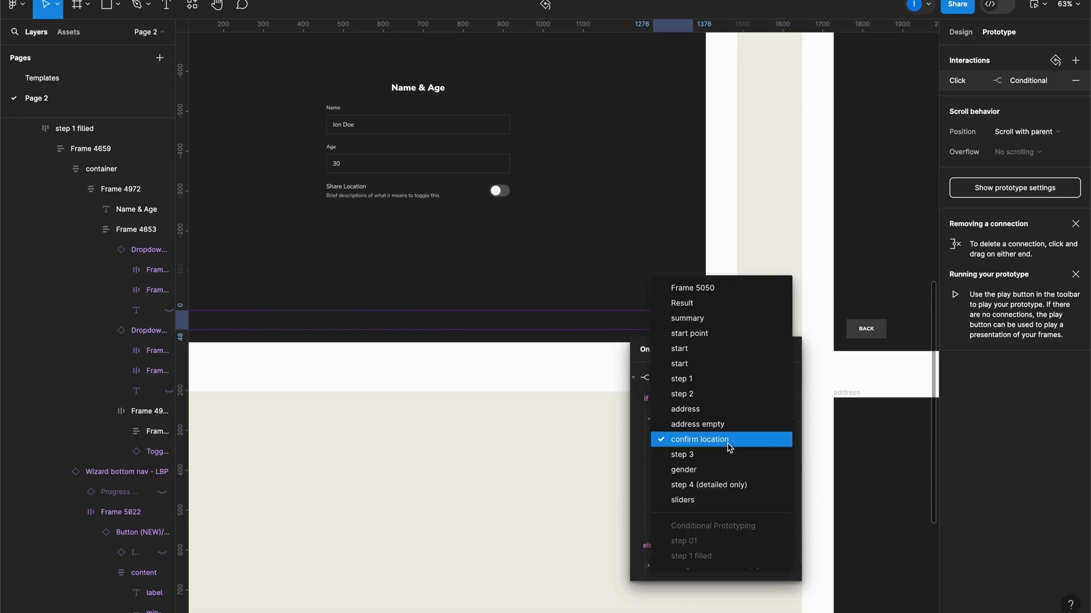
left_click(729, 449)
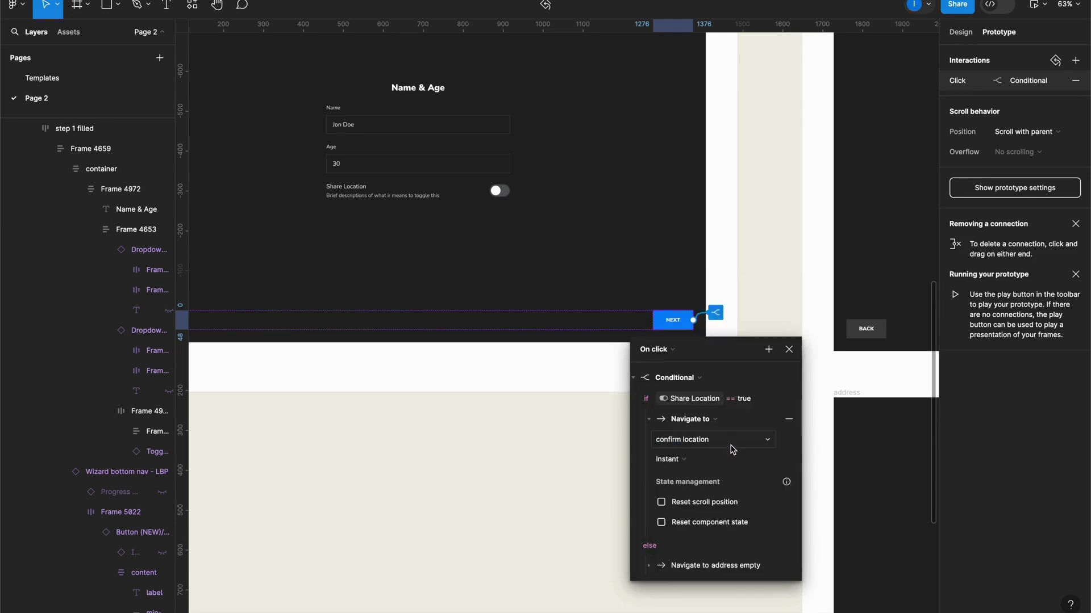
scroll(731, 457, "down", 1)
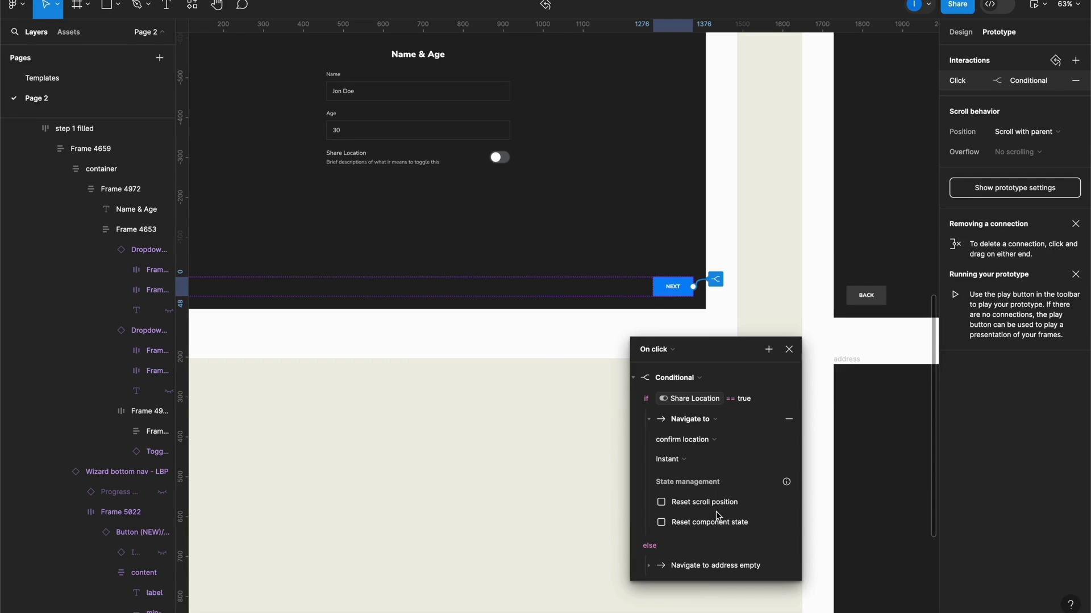
left_click(648, 566)
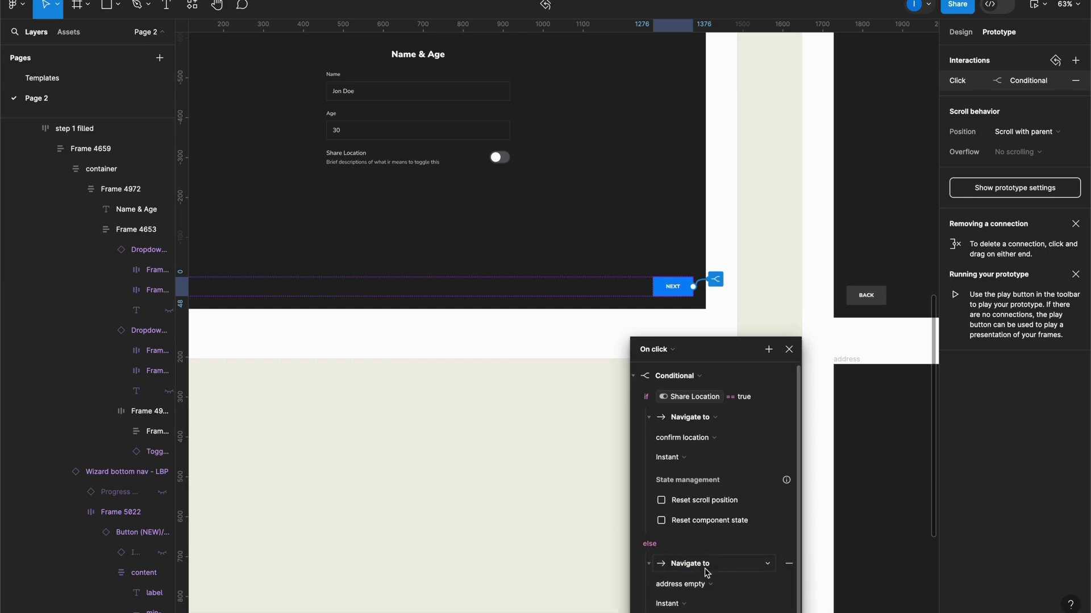
key("Escape")
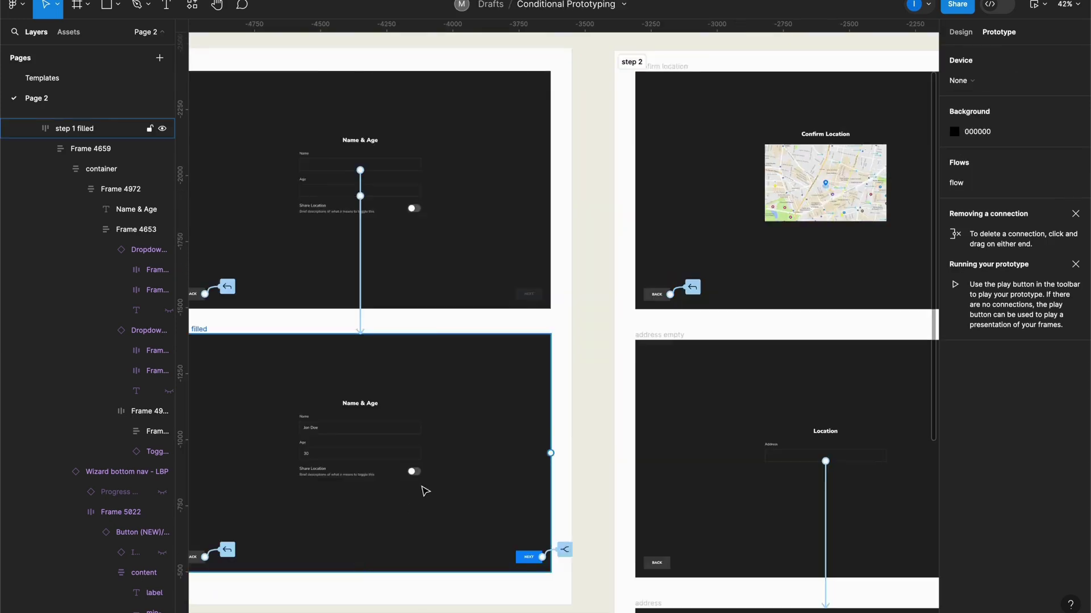
Look over the step 2 frames, and inspect the Set variable and Navigate to actions on the confirm location frame's NEXT button.
scroll(425, 491, "right", 4)
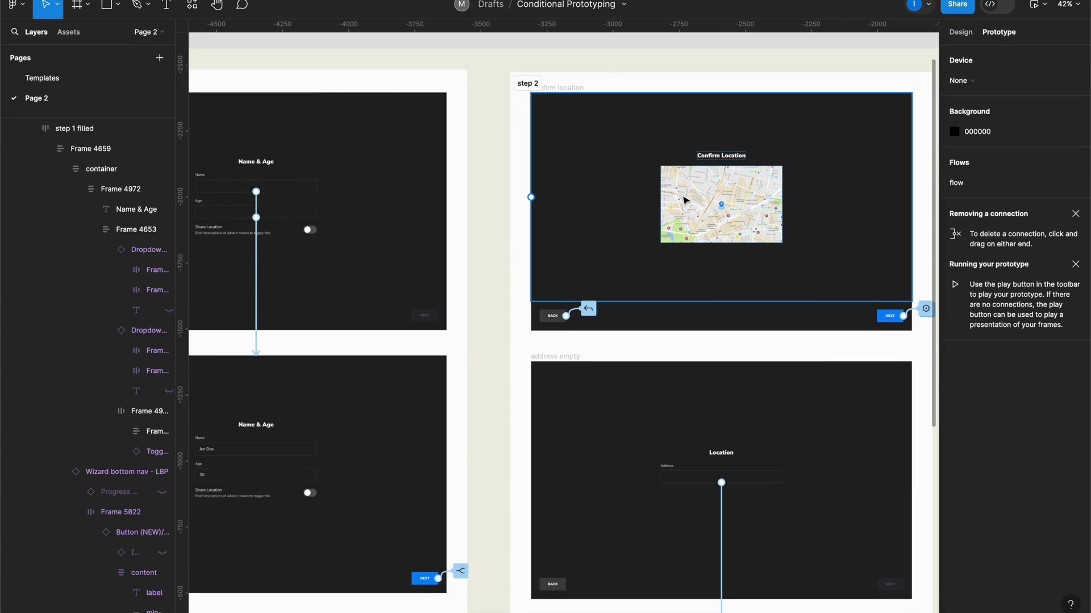
scroll(445, 462, "down", 5)
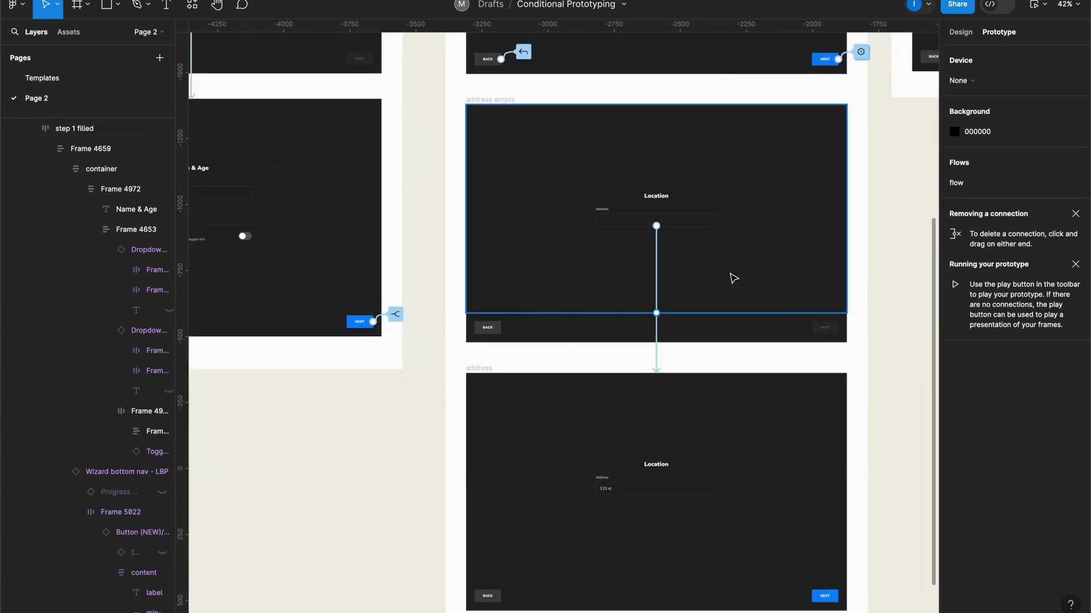
scroll(761, 314, "down", 3)
left_click_drag(761, 314, 725, 378)
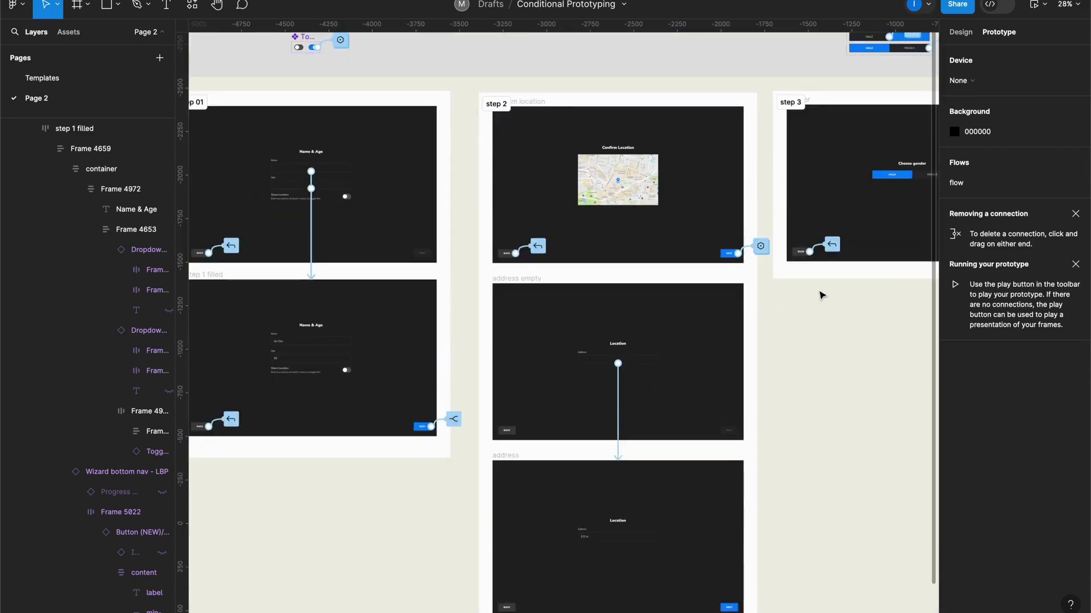
scroll(782, 243, "up", 3)
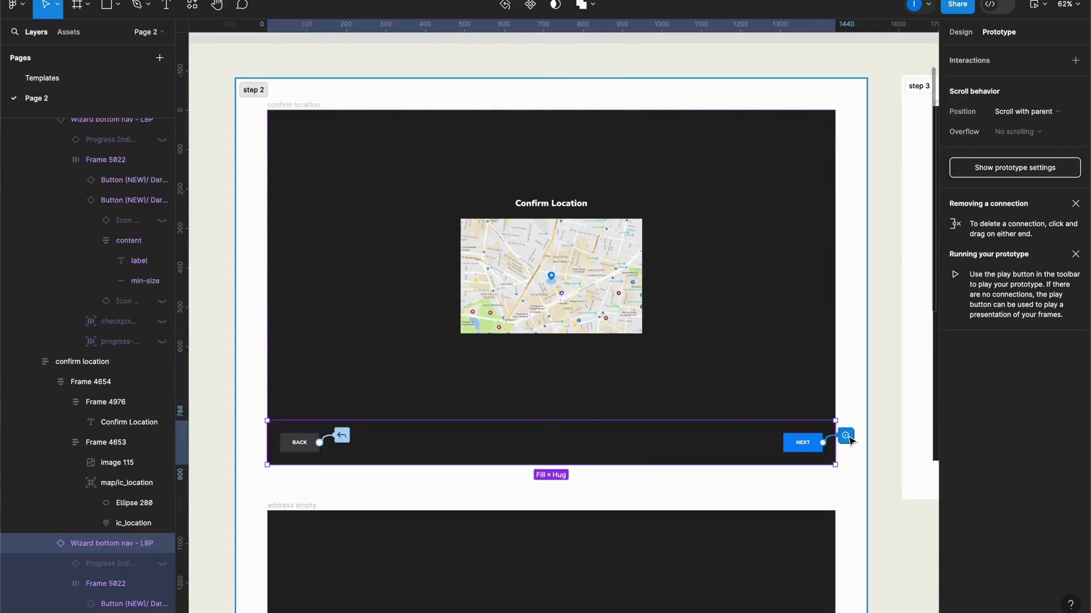
left_click(847, 436)
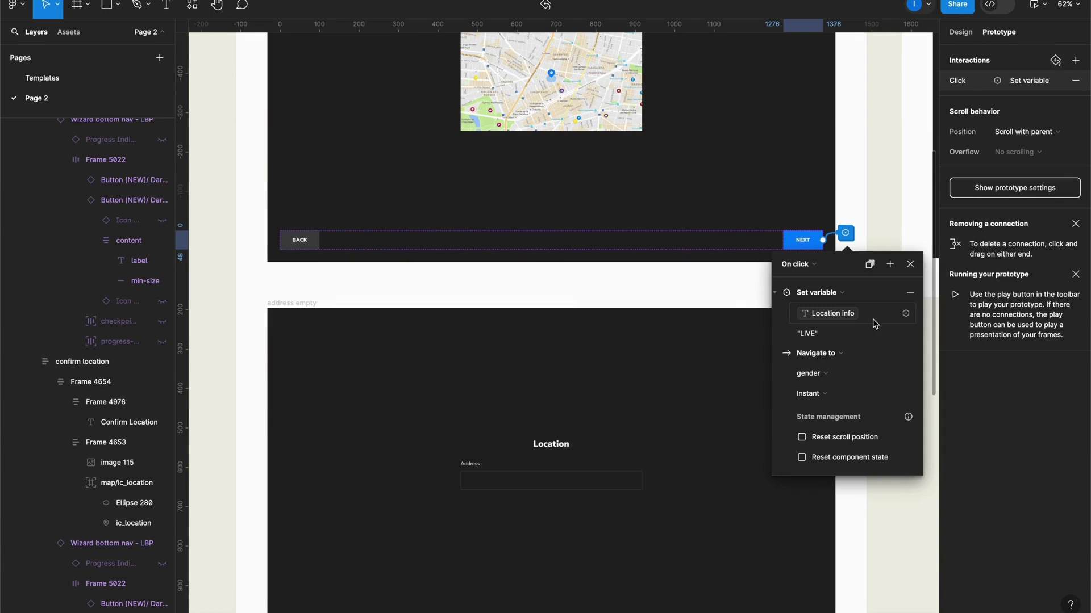
scroll(875, 323, "up", 4)
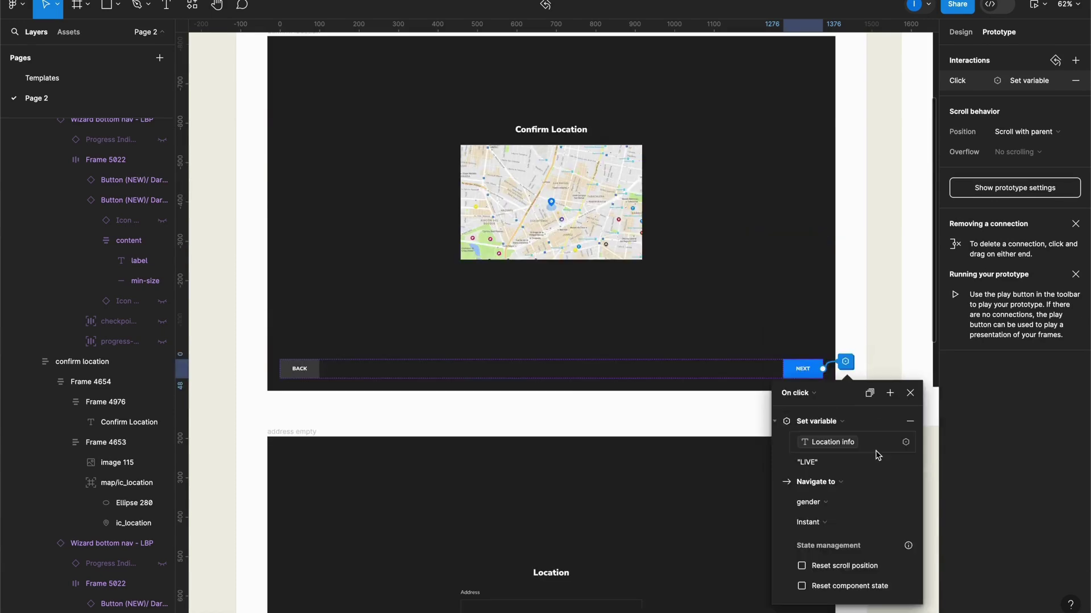
scroll(849, 446, "down", 1)
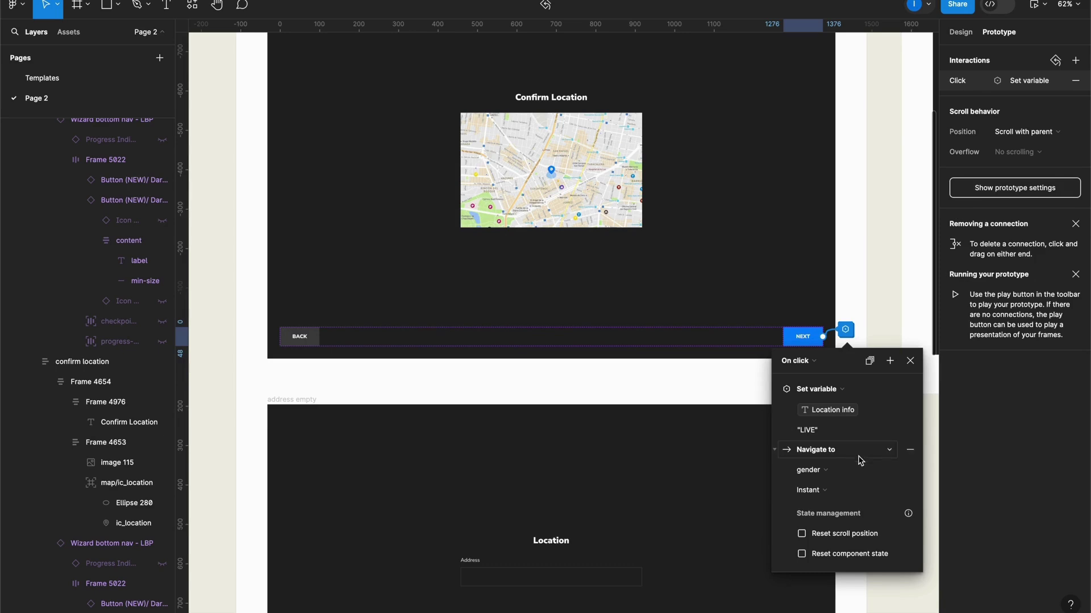
Review the actions that can be added to the confirm location NEXT button and its Set variable value for Location info.
left_click(890, 362)
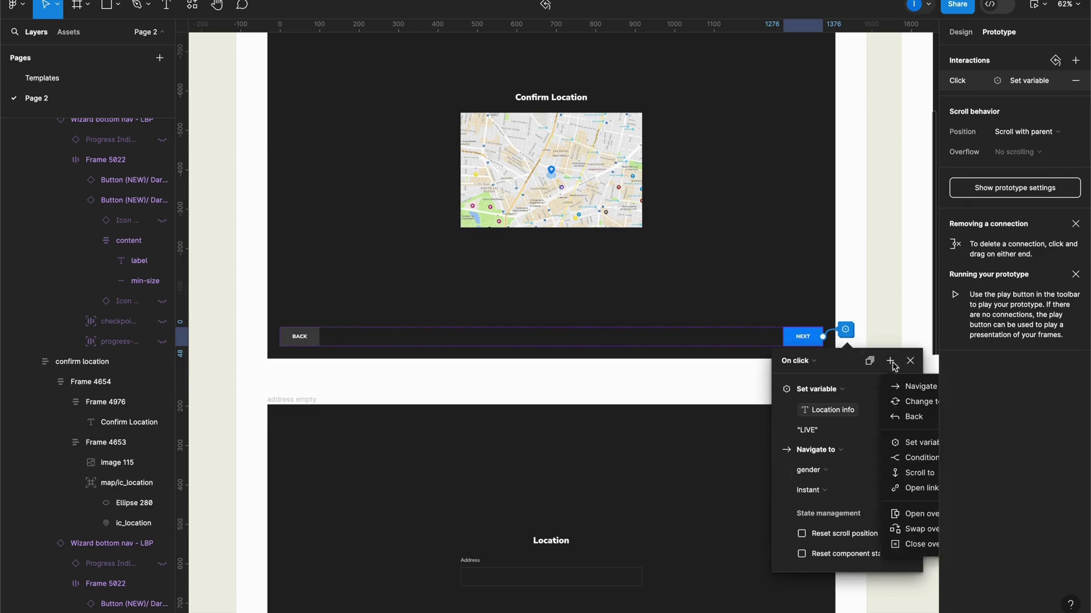
left_click(842, 393)
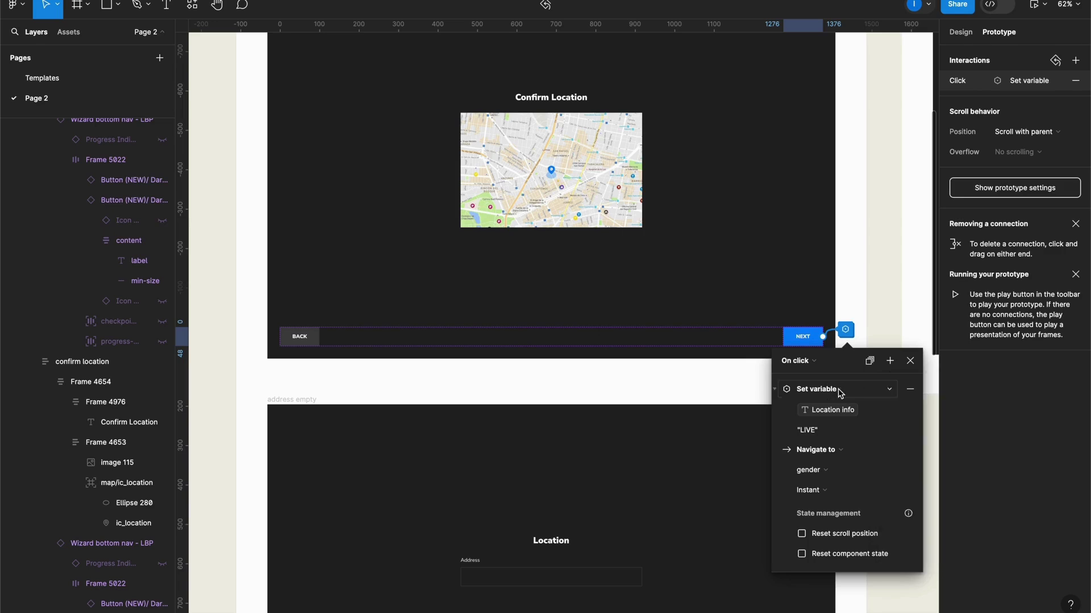
left_click(882, 416)
left_click(851, 529)
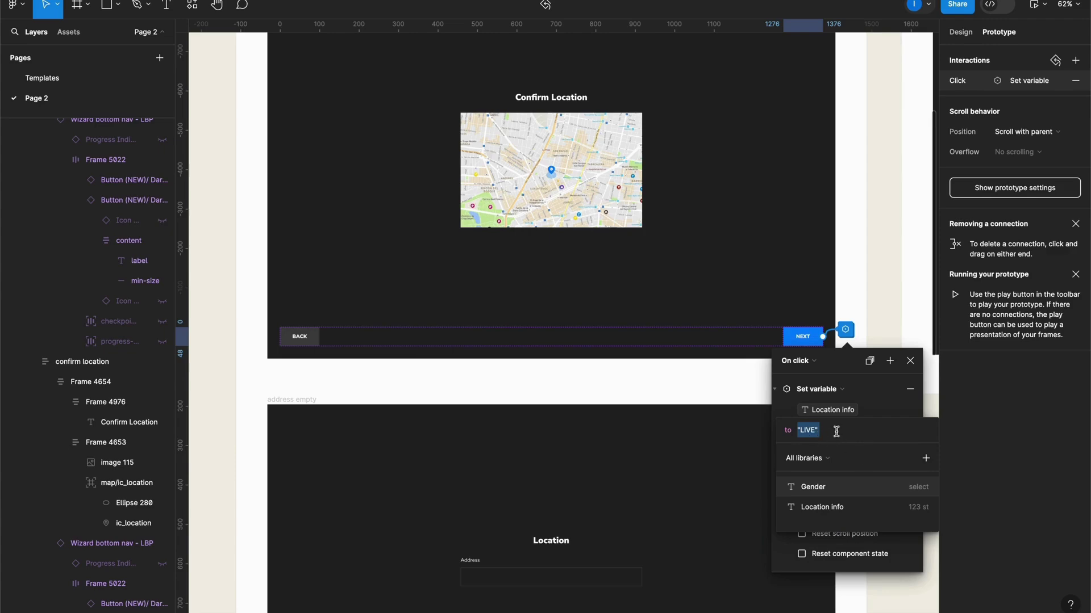
key("Return")
left_click(838, 449)
left_click(837, 448)
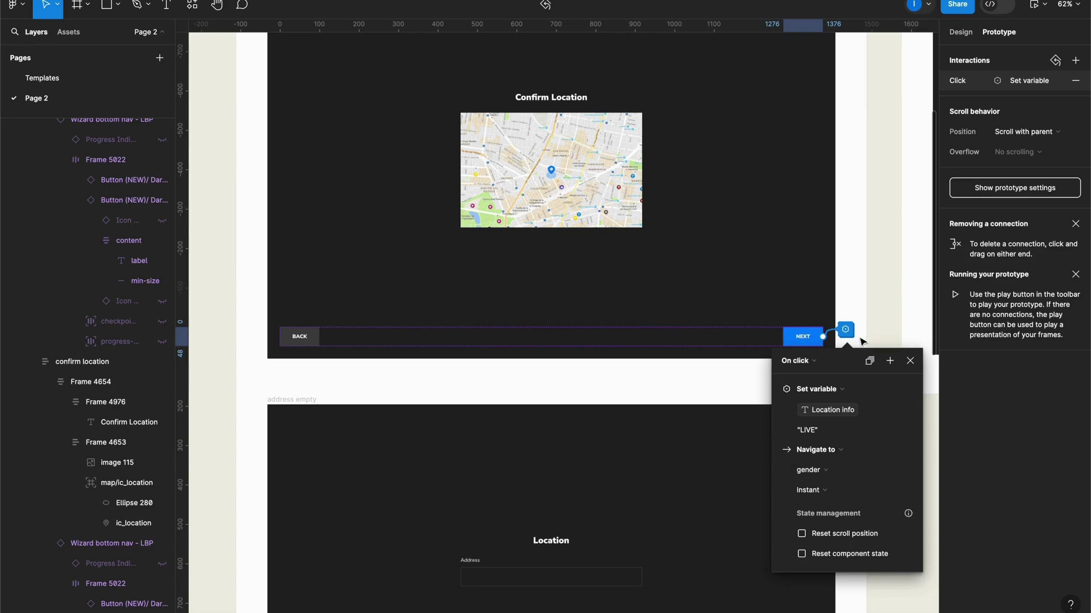
left_click(862, 334)
Set the Location info variable's value to select in the local variables collection.
scroll(833, 353, "down", 12)
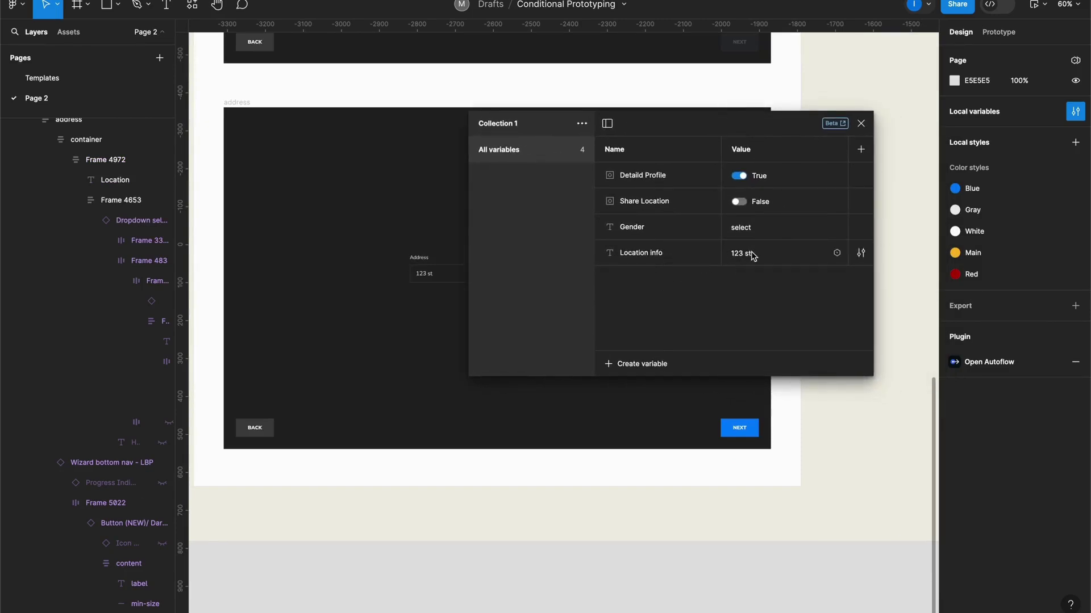
left_click_drag(723, 121, 792, 106)
double_click(818, 239)
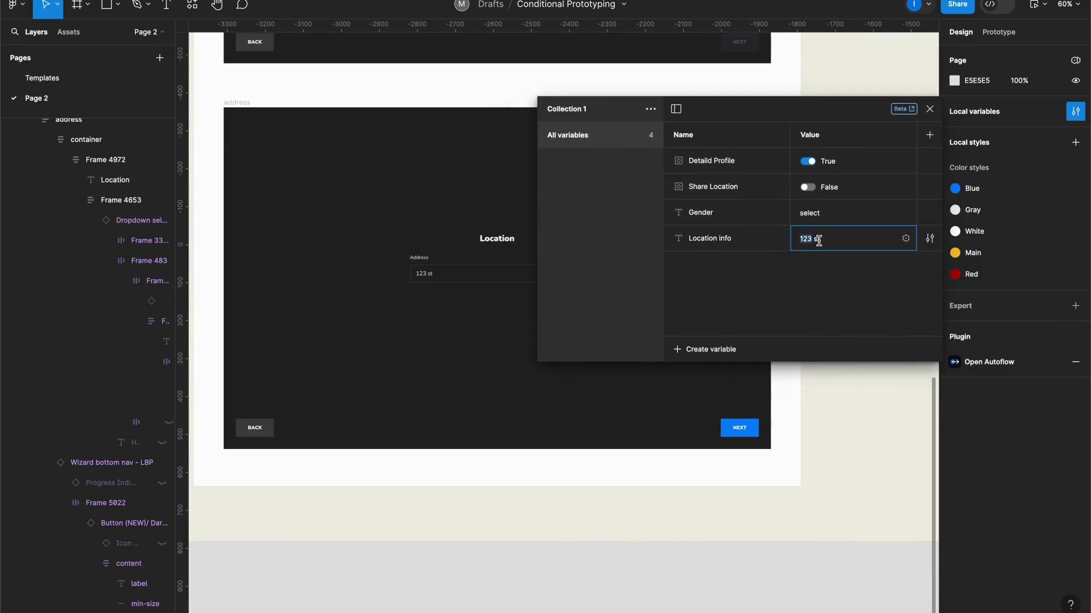
type("select")
key("Return")
left_click(929, 109)
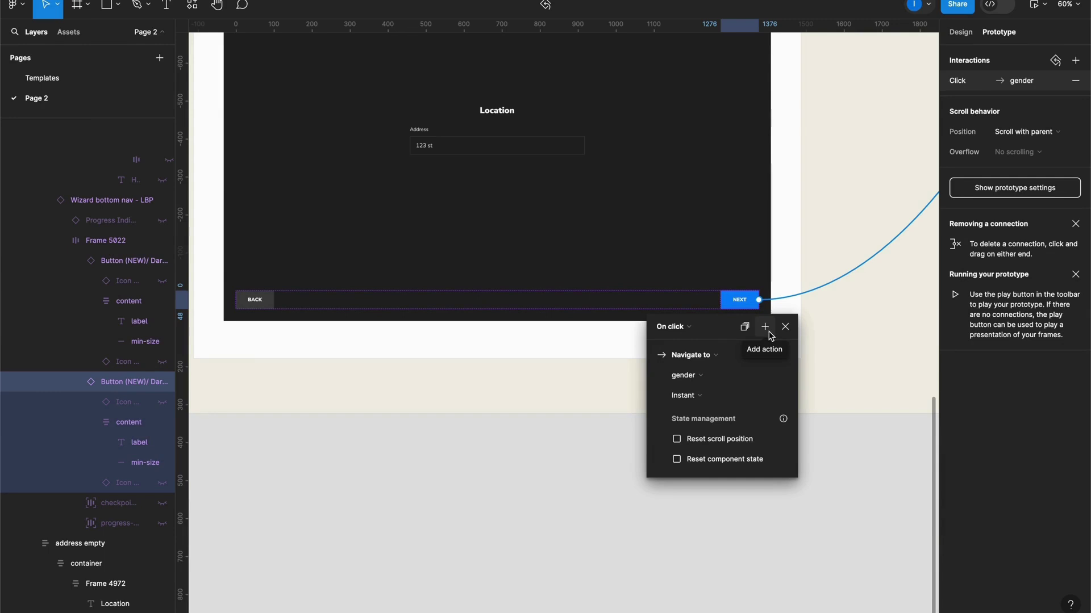
Add a Set variable action to the address frame's NEXT button that sets Location info to "123 st".
double_click(427, 152)
double_click(426, 152)
double_click(425, 148)
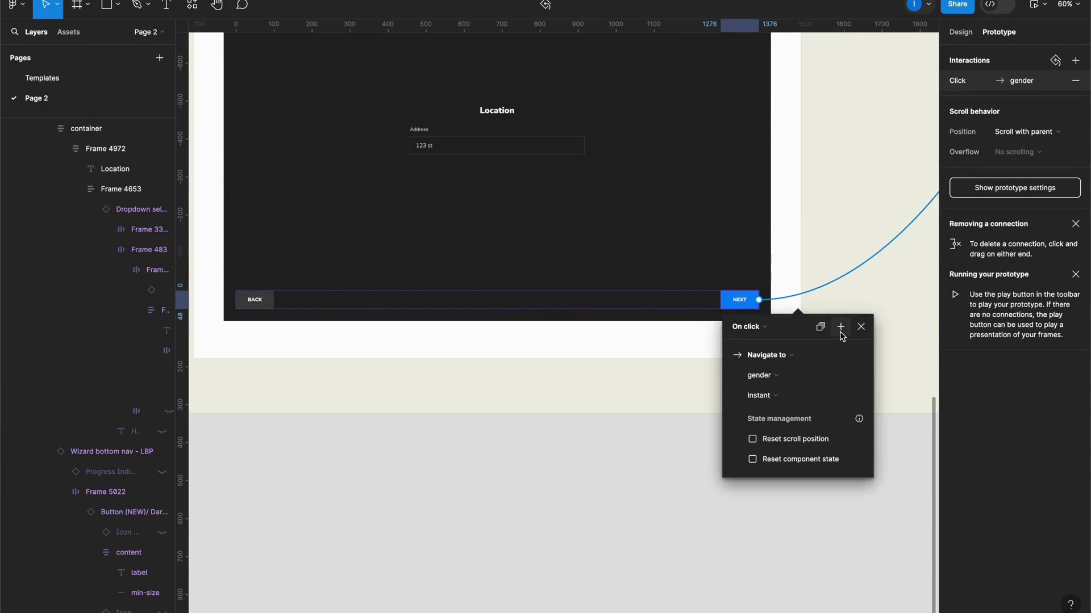
left_click(840, 329)
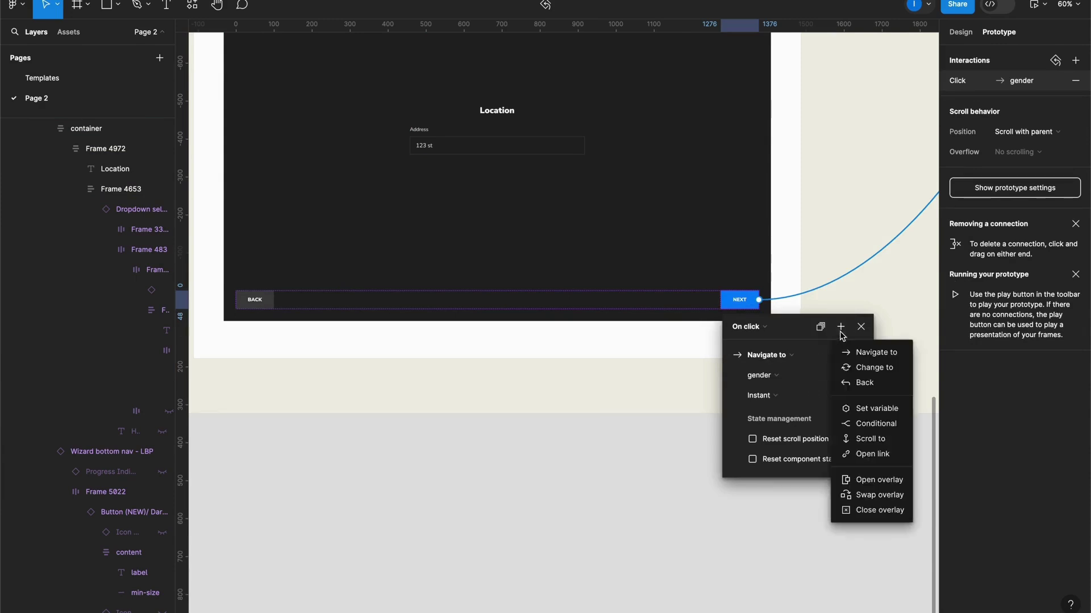
left_click(884, 415)
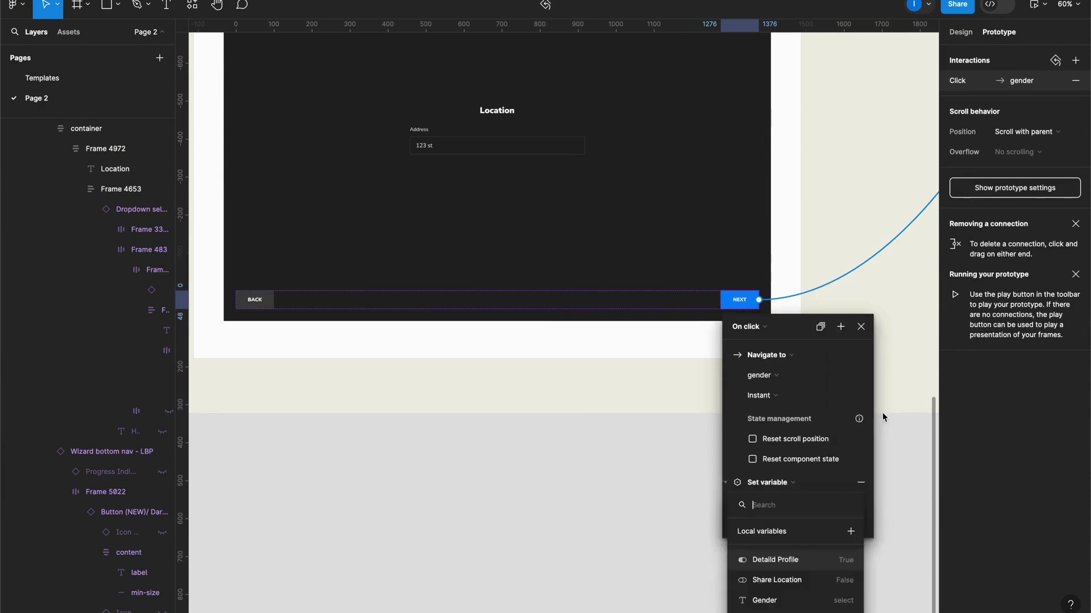
left_click(813, 513)
type("123 st")
key("Return")
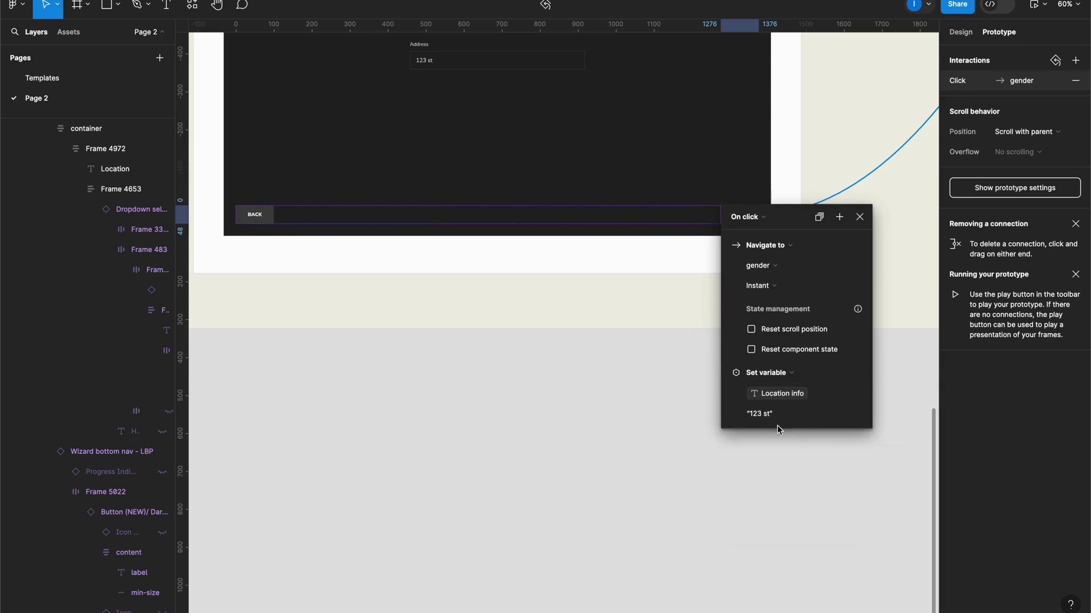
Look over the step 3 gender frame and the variants of its select component.
scroll(527, 93, "down", 4)
left_click_drag(818, 74, 662, 545)
scroll(574, 236, "up", 5)
scroll(688, 262, "down", 2)
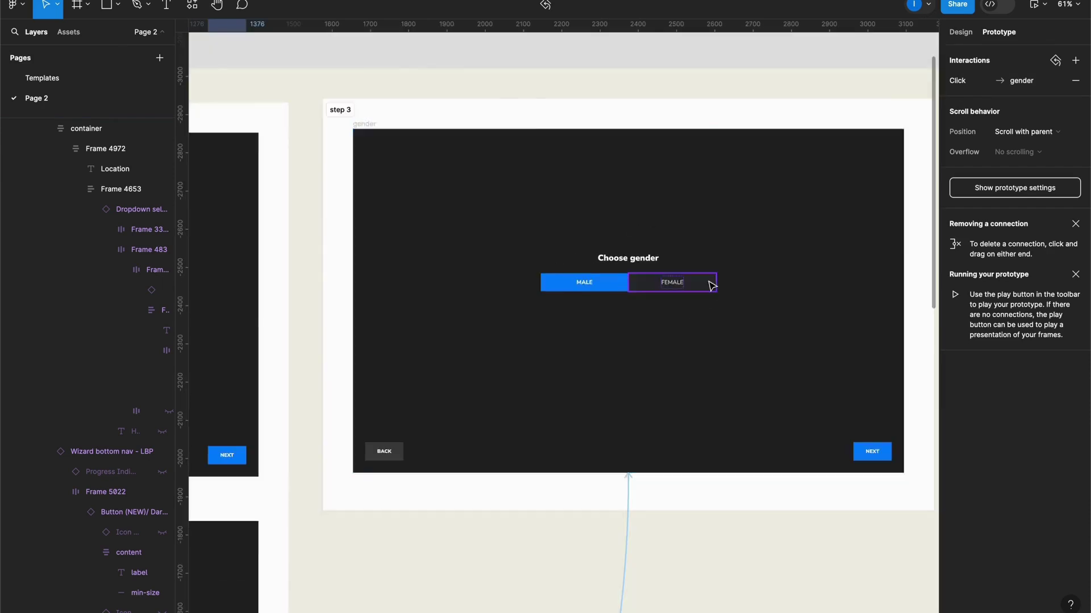
scroll(713, 284, "up", 1)
scroll(738, 295, "right", 1)
scroll(738, 296, "up", 1)
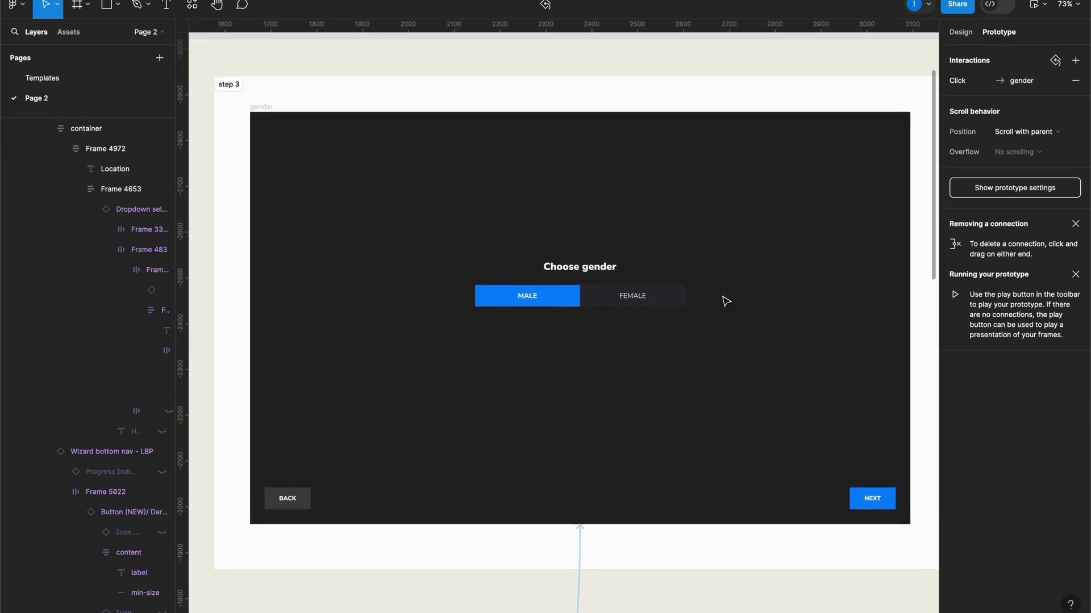
scroll(568, 267, "up", 5)
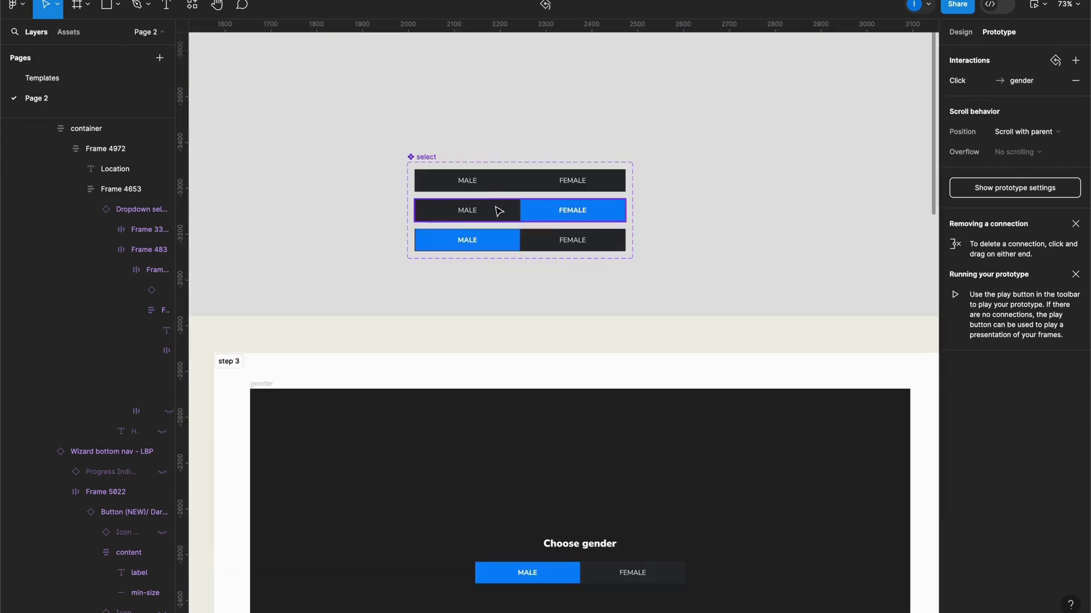
scroll(490, 205, "up", 3)
scroll(489, 205, "up", 2)
left_click(580, 219)
key("Escape")
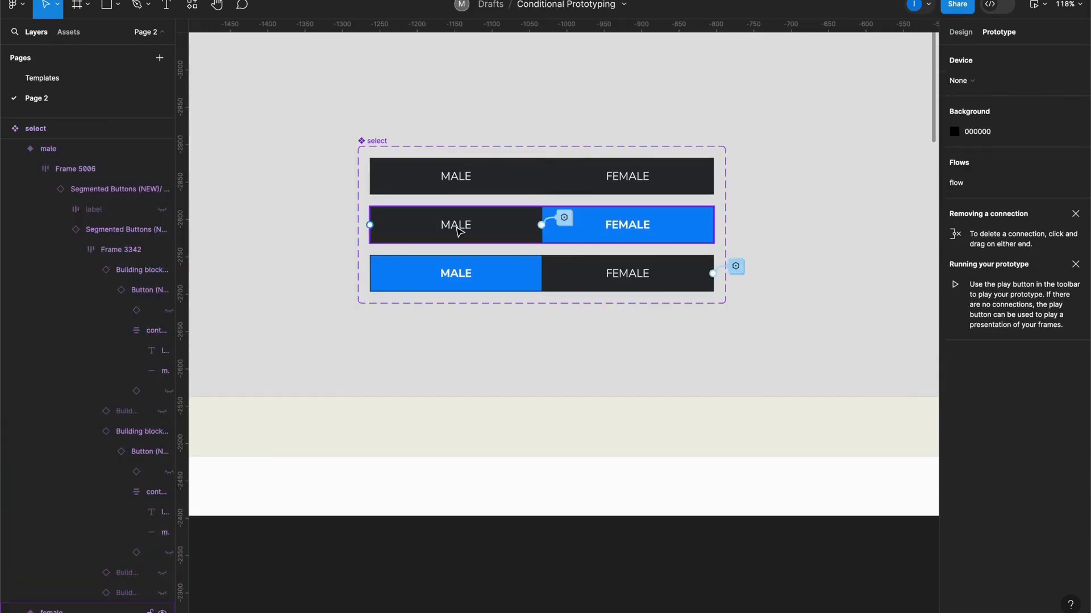
Inspect the MALE option's click interaction in the female variant, including its Set variable action for Gender.
left_click(562, 218)
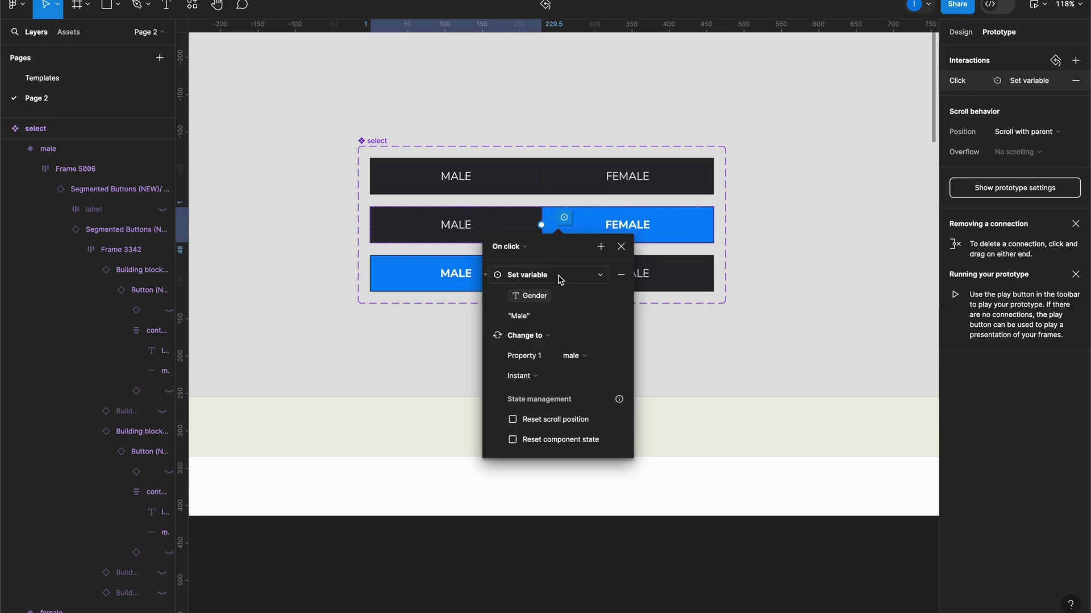
left_click(565, 300)
left_click(562, 394)
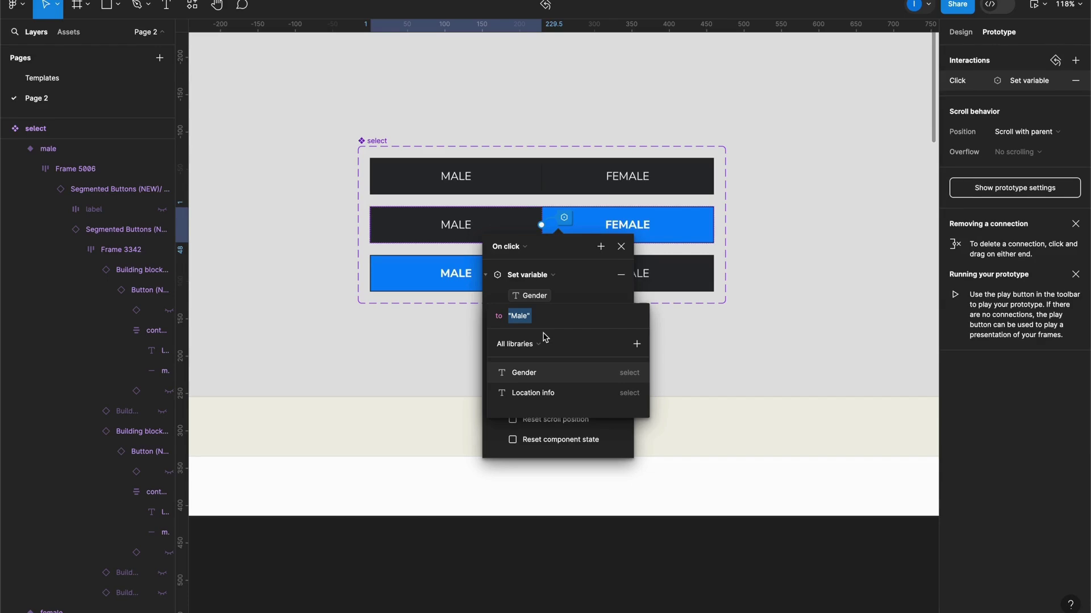
key("Escape")
Inspect the FEMALE option's click interaction in the male variant, including its Set variable action for Gender.
left_click(628, 280)
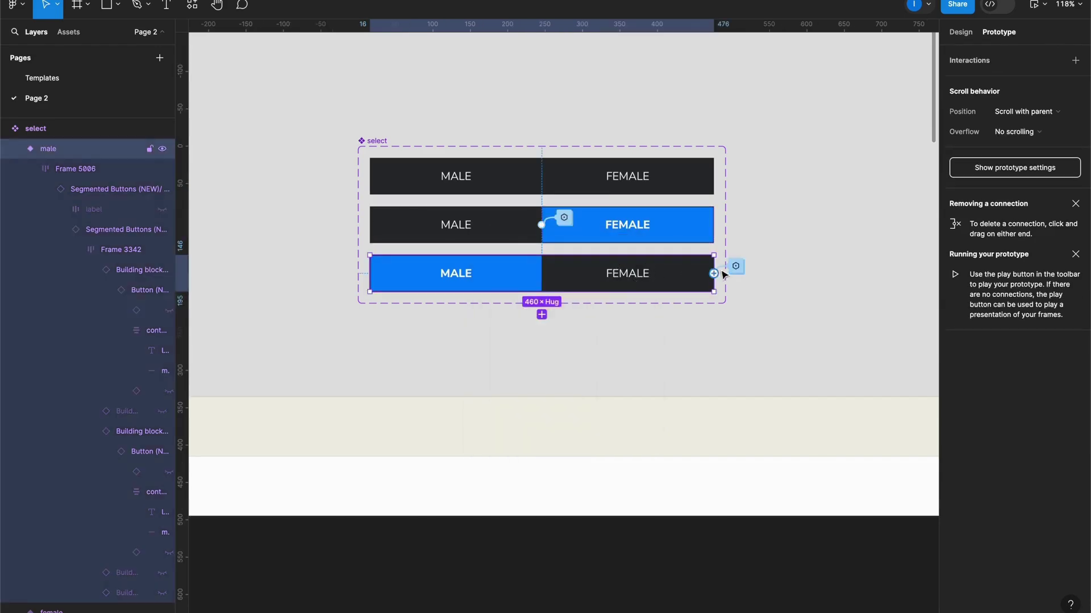
left_click(735, 266)
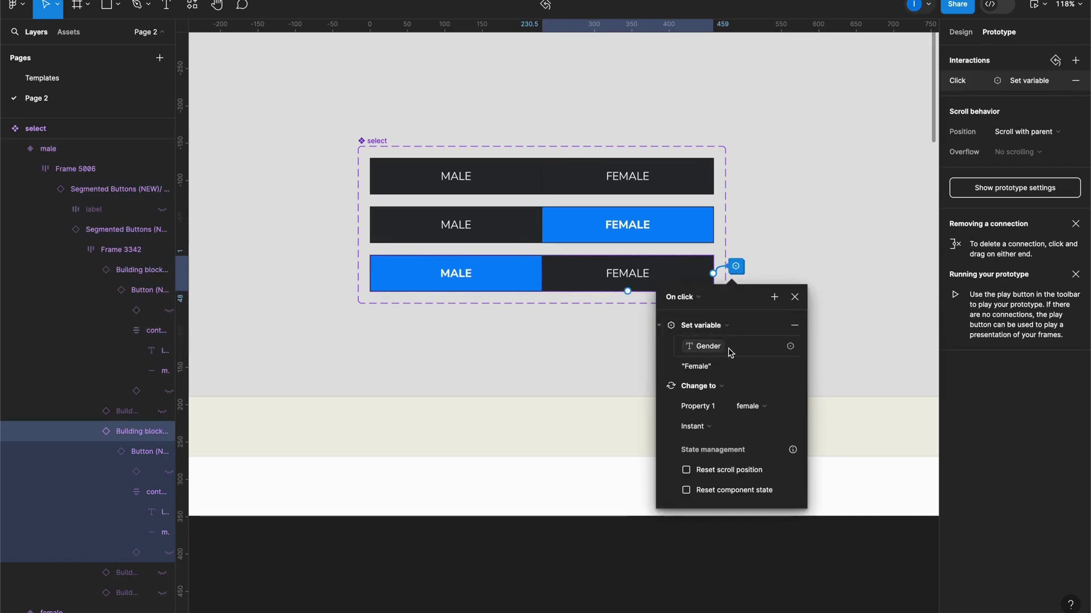
left_click(727, 330)
left_click(727, 331)
left_click(728, 349)
left_click(716, 450)
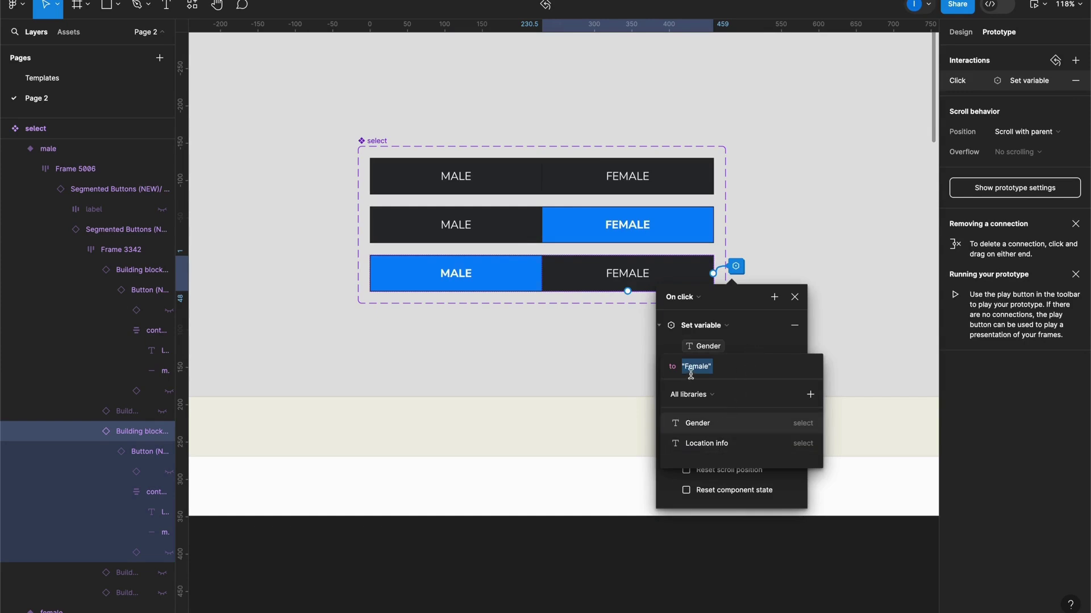
key("Return")
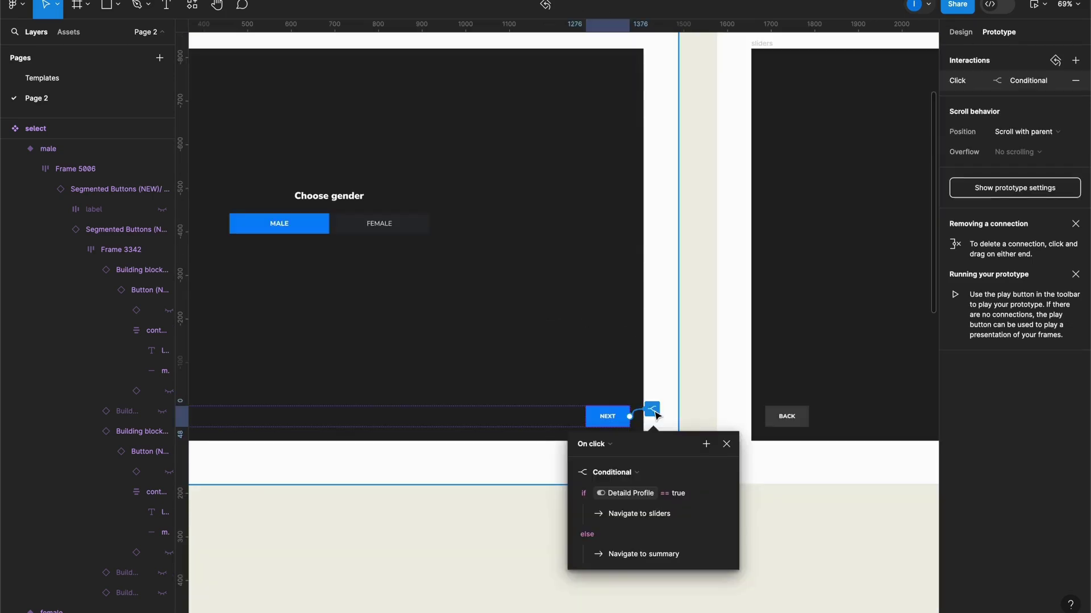
Close the gender NEXT button's interaction, examine the step 4 Body measures frame, and return to the gender frame.
key("Escape")
scroll(660, 319, "down", 2)
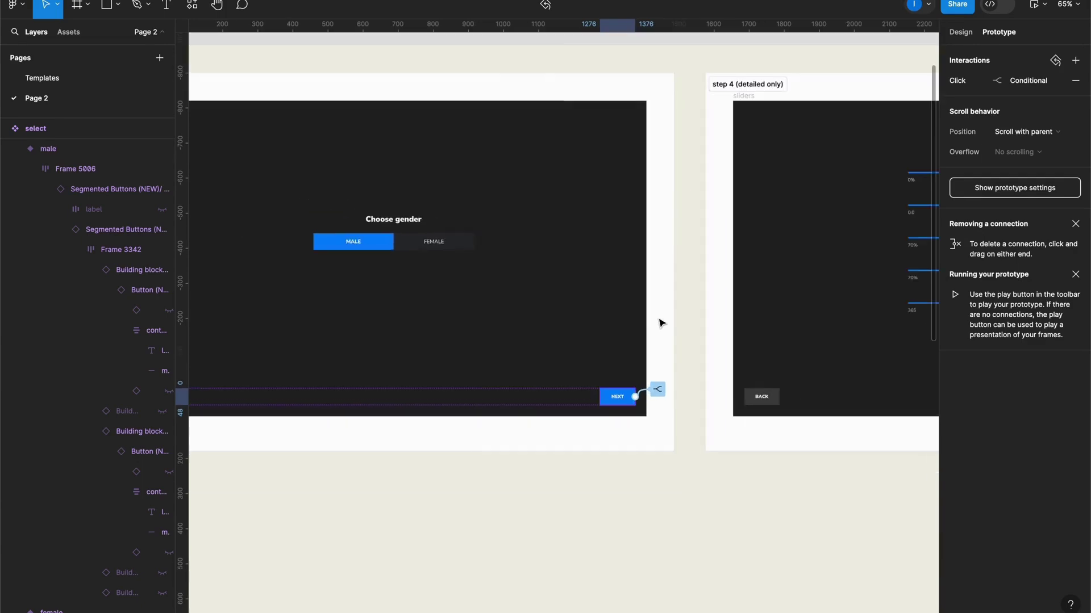
left_click_drag(708, 297, 337, 326)
left_click(388, 114)
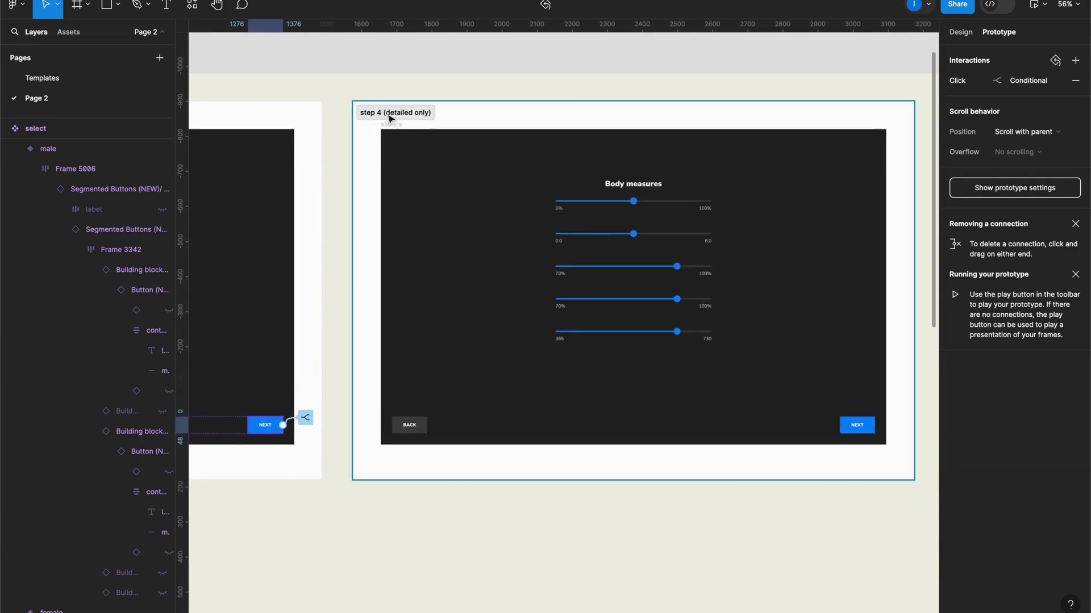
left_click(635, 180)
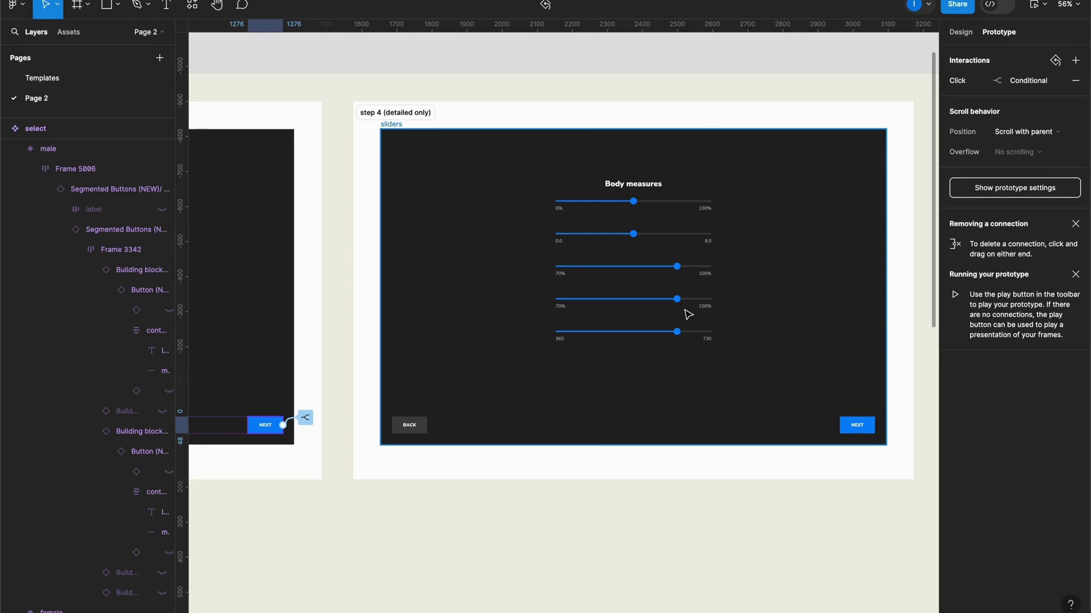
scroll(544, 402, "up", 5)
left_click_drag(543, 401, 679, 434)
scroll(680, 434, "down", 2)
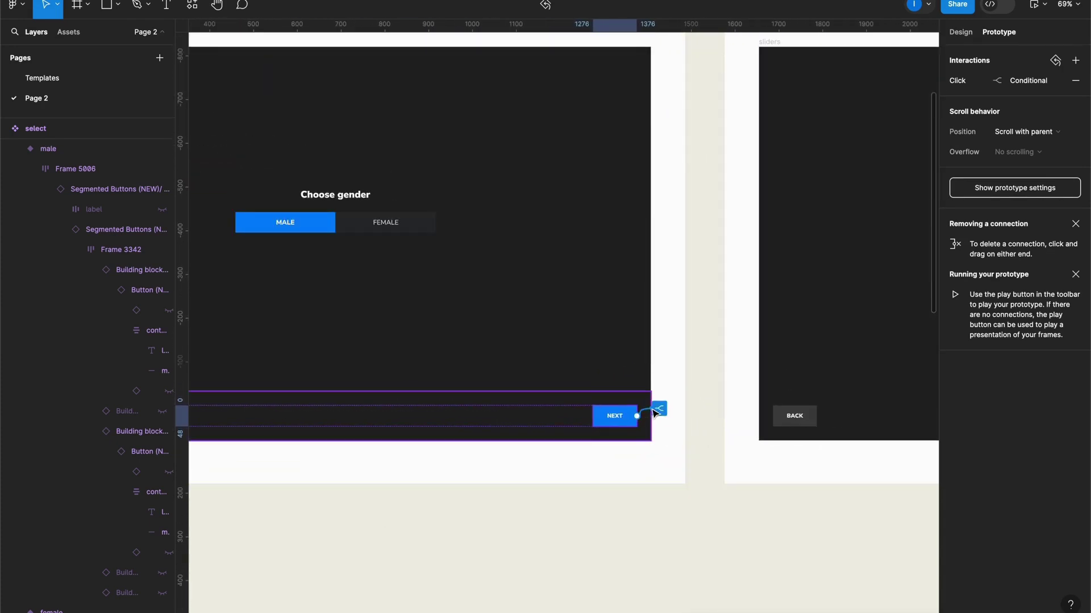
Review the trigger, available action types and if condition of the gender frame NEXT button's Conditional interaction.
left_click(967, 83)
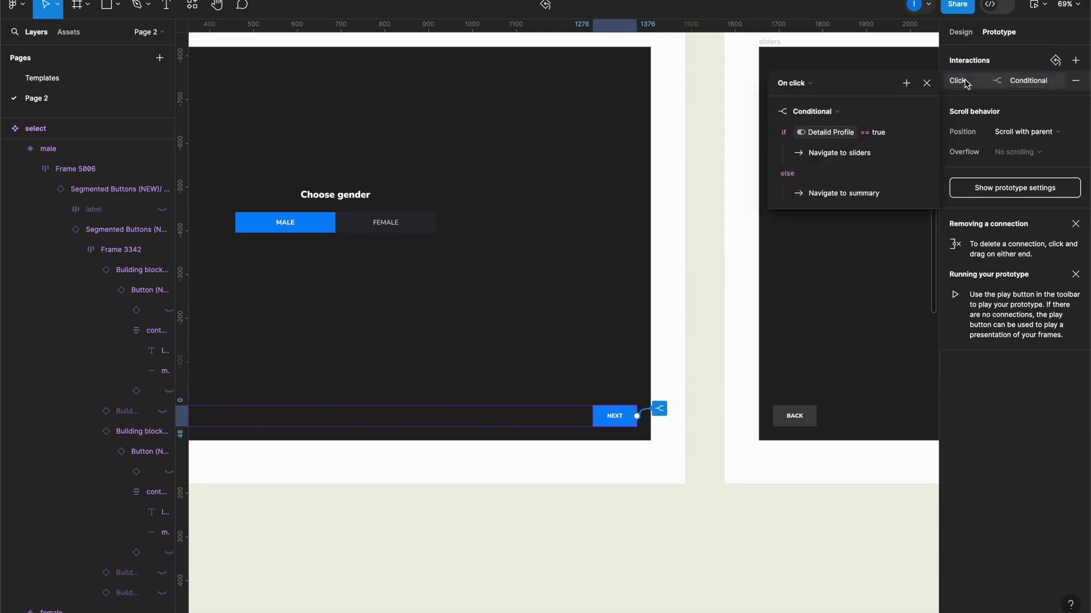
left_click(806, 83)
left_click(809, 88)
left_click(906, 84)
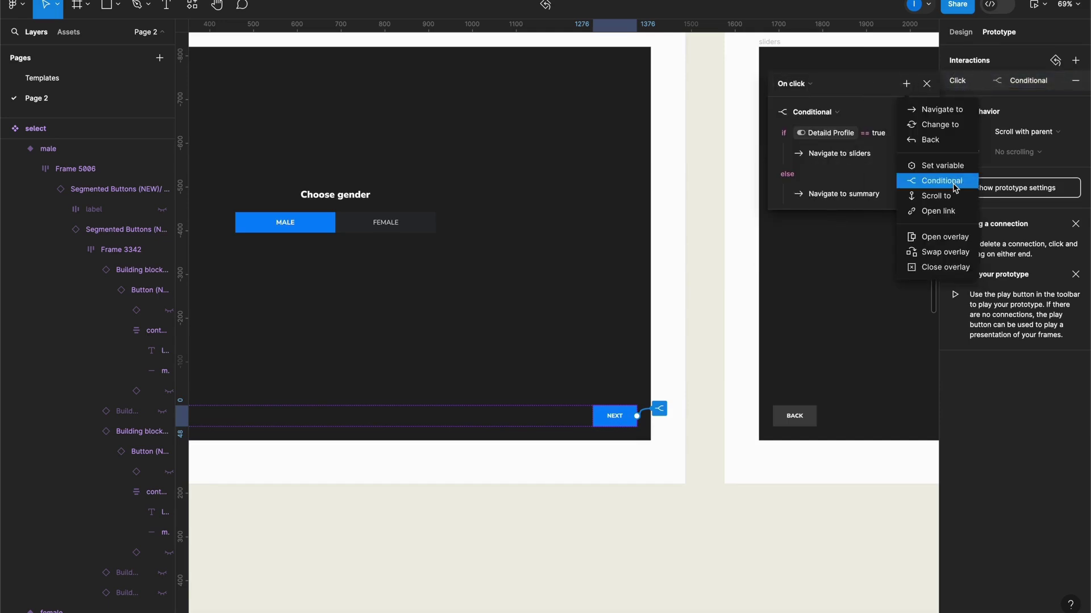
key("Escape")
left_click(841, 135)
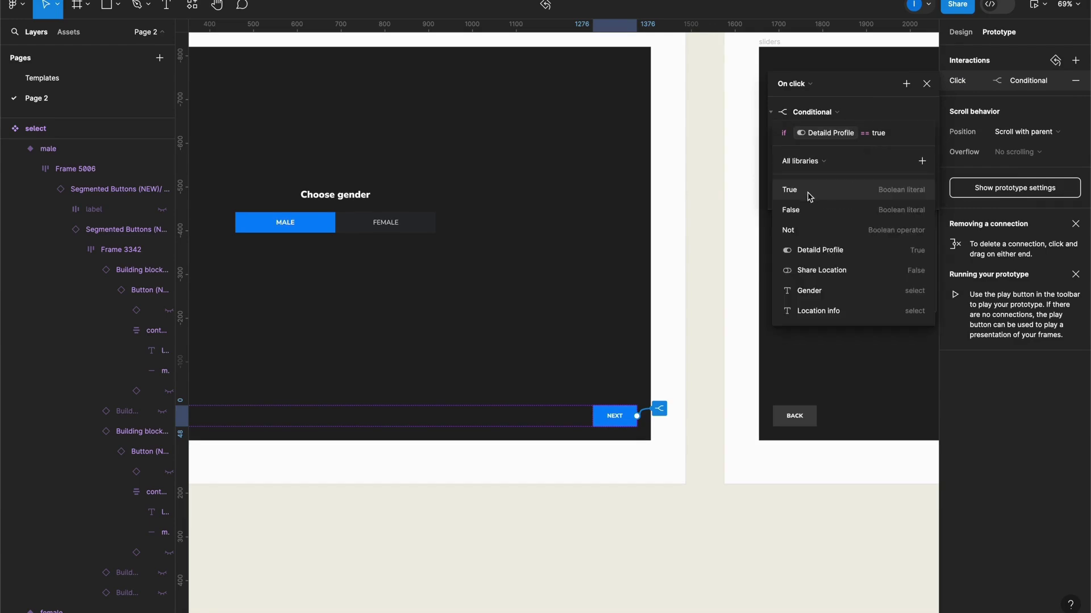
left_click(809, 197)
Expand the if and else branches of the gender NEXT button's conditional to examine their Navigate to settings.
left_click(788, 154)
left_click(822, 155)
left_click(821, 158)
left_click(827, 177)
left_click(827, 177)
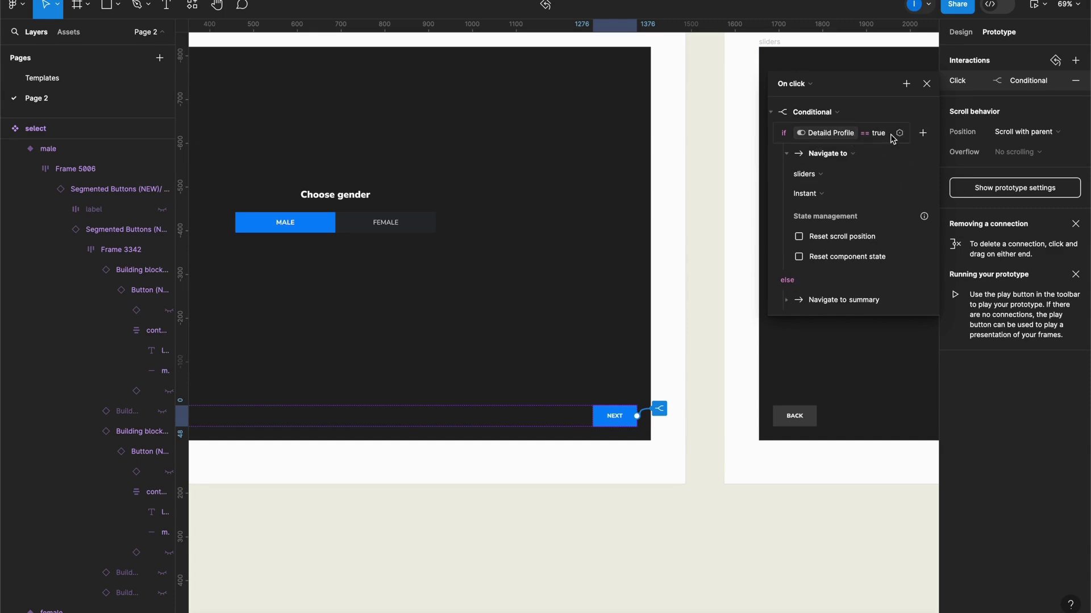
left_click(789, 302)
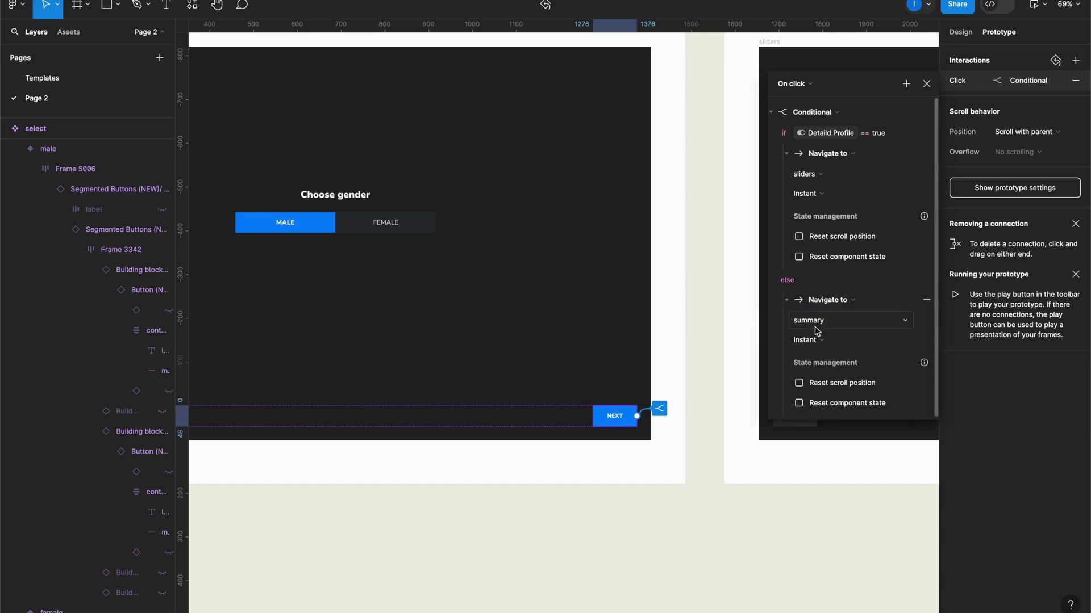
left_click(808, 462)
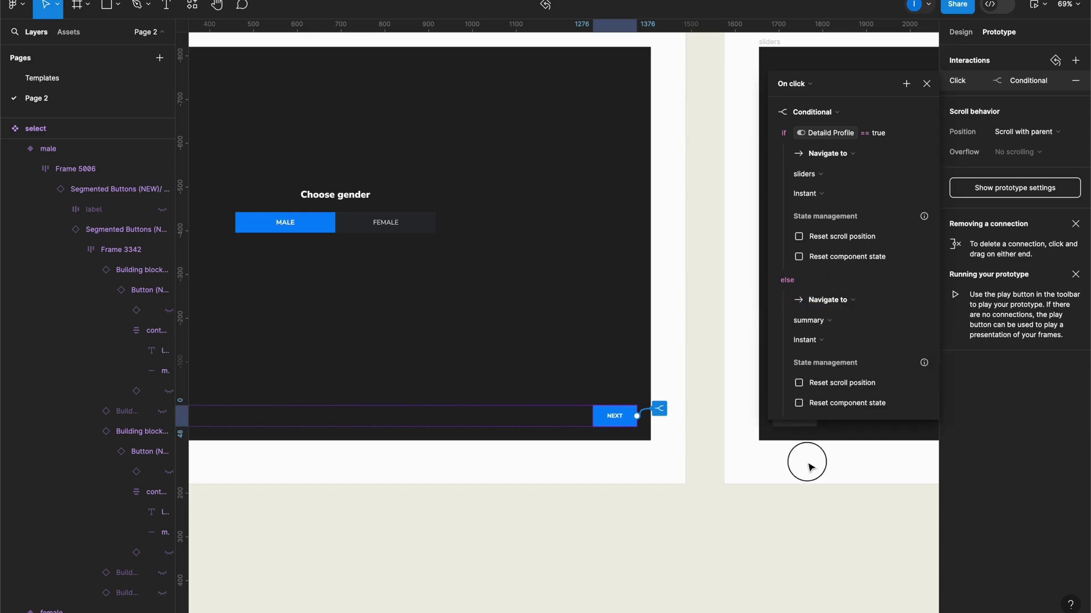
Apply the Location info variable to the Location value text in the summary frame.
left_click_drag(815, 365, 196, 380)
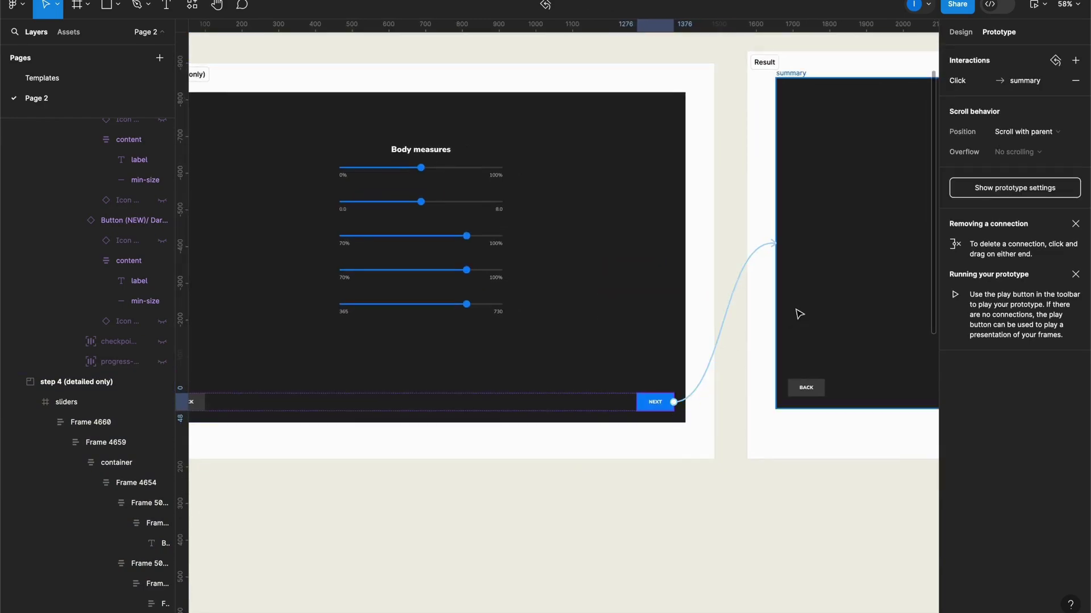
scroll(556, 282, "up", 2)
left_click_drag(663, 292, 651, 283)
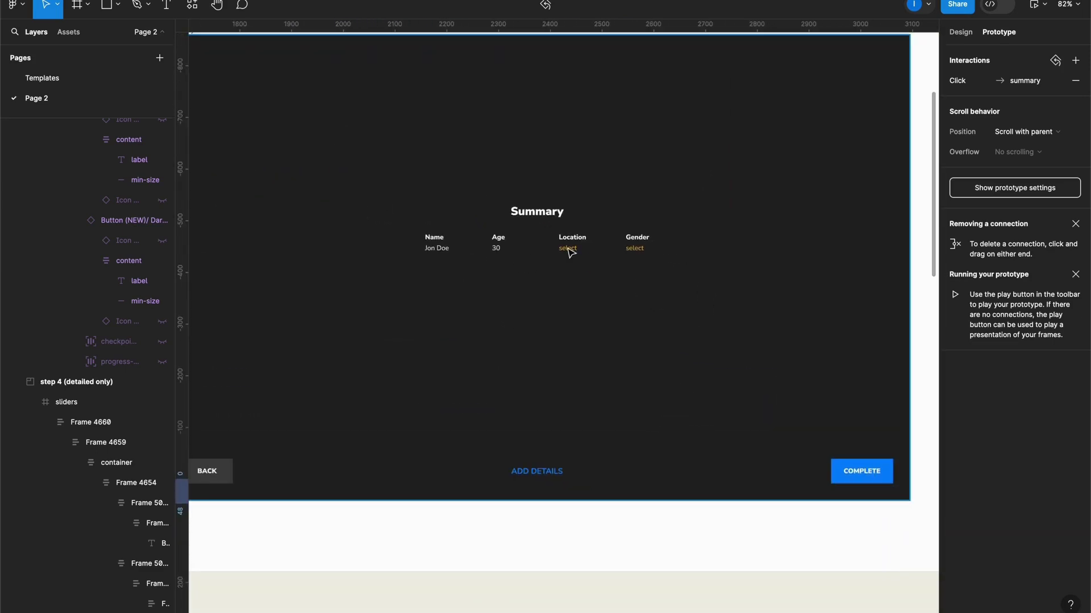
left_click(607, 259)
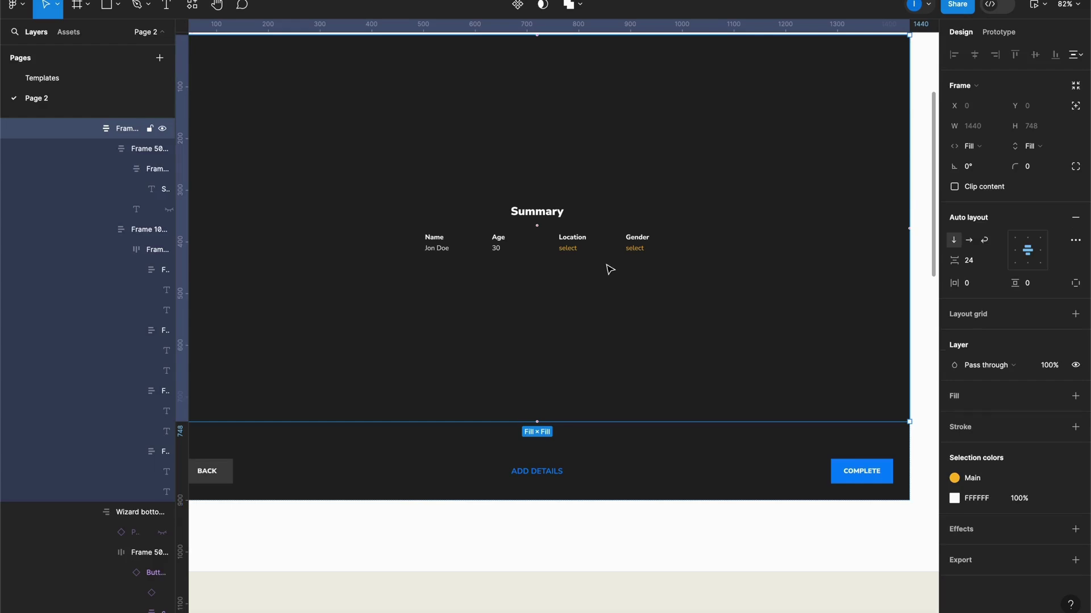
left_click(573, 250, "super")
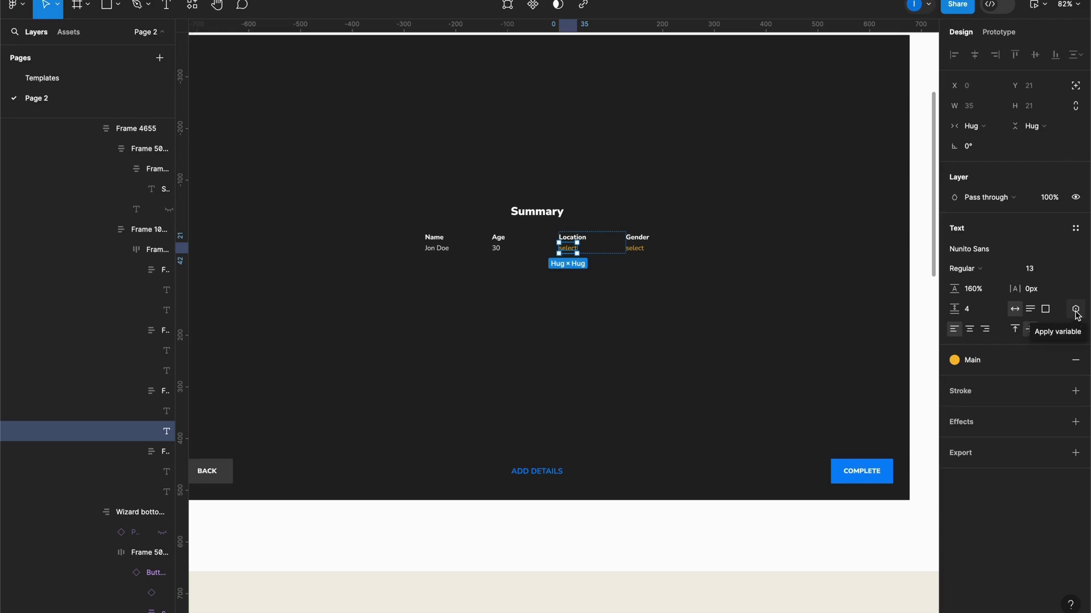
left_click(1076, 312)
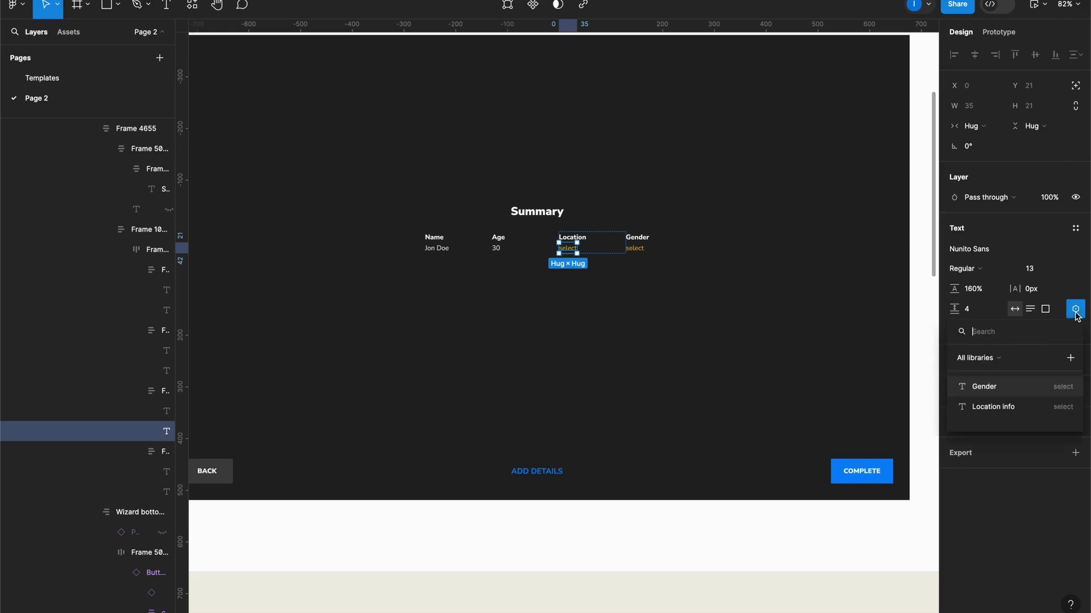
left_click(1004, 407)
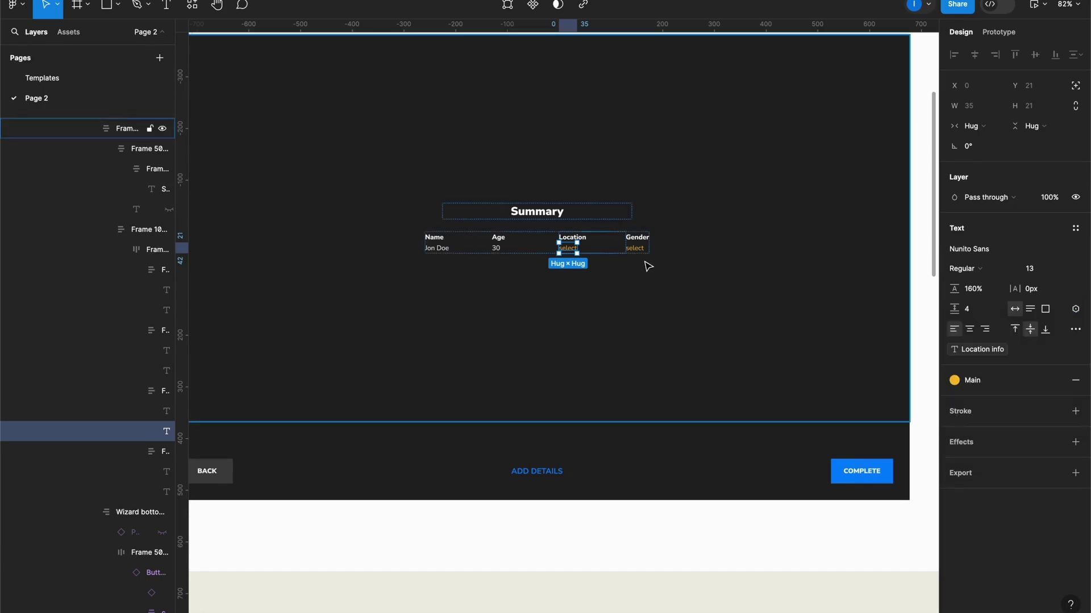
Apply the Gender variable to the summary's Gender value text and check the local variables collection.
left_click(635, 249)
left_click(1075, 308)
left_click(1009, 392)
left_click(704, 579)
left_click(996, 32)
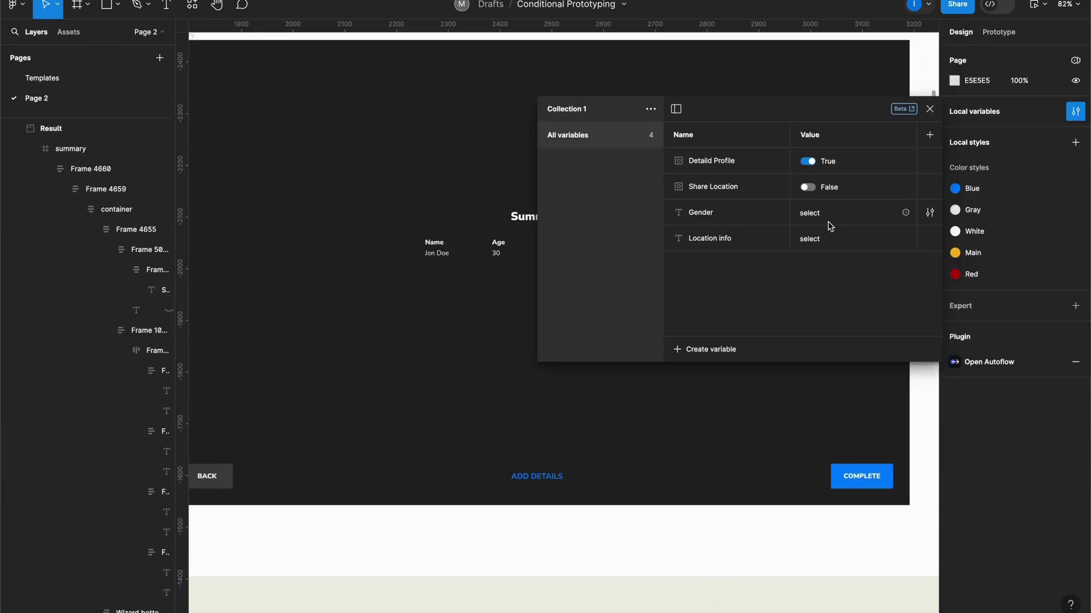
left_click(929, 109)
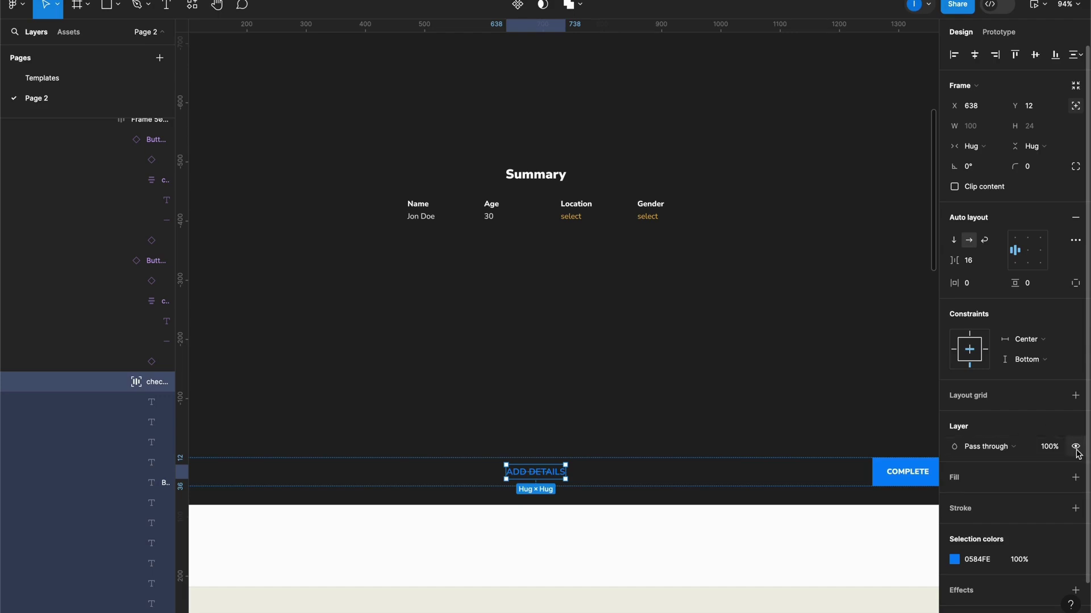
Bind the layer visibility of the summary's ADD DETAILS link to the Detaild Profile variable.
left_click(1076, 448)
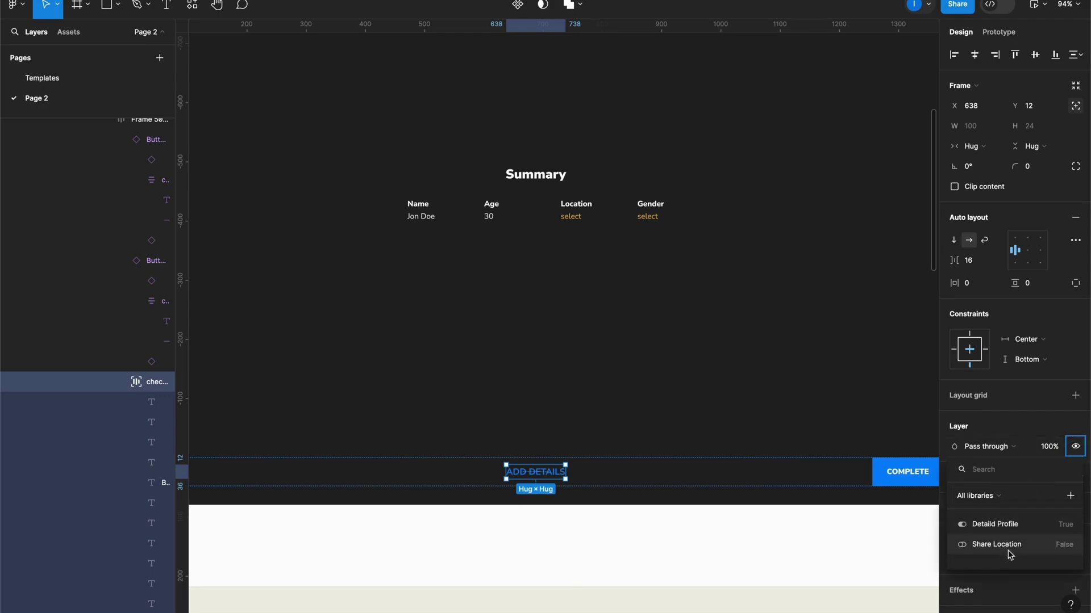
left_click(981, 527)
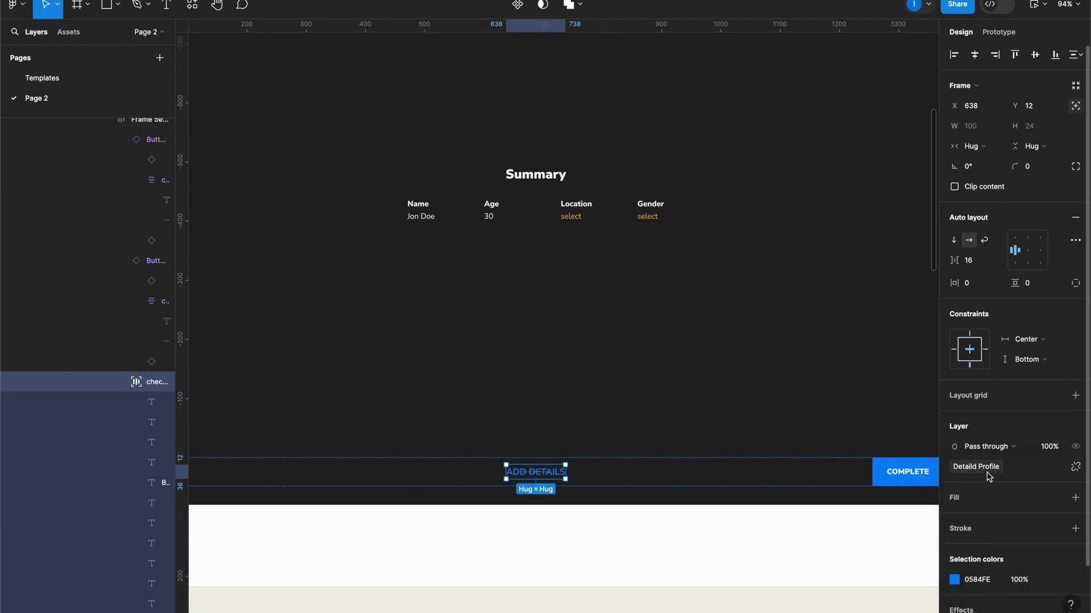
left_click(566, 539)
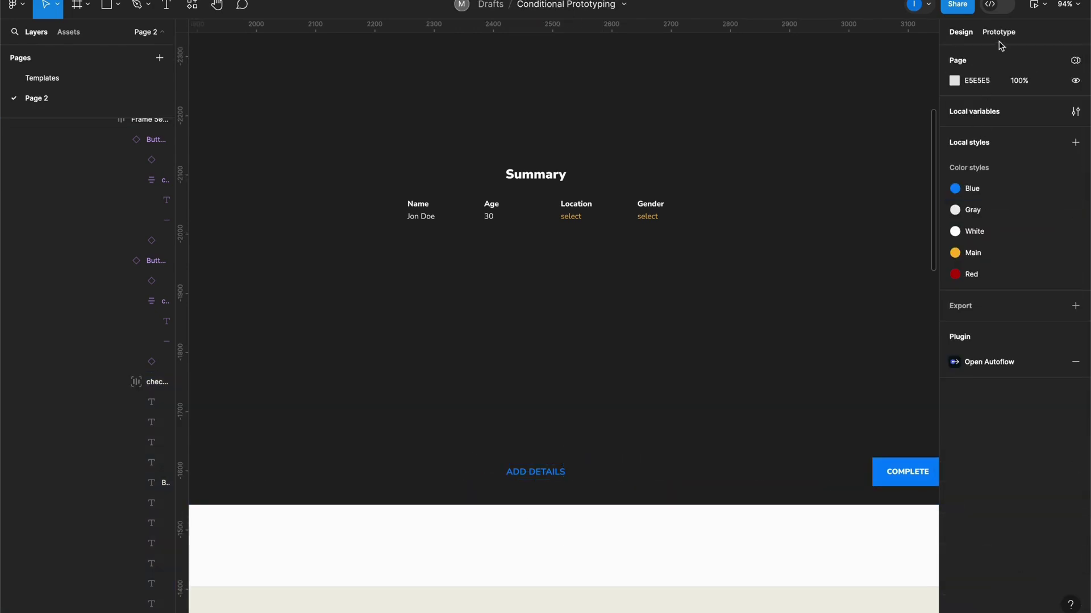
Switch the Detaild Profile variable to False and back to True to test the ADD DETAILS link's visibility.
left_click(955, 116)
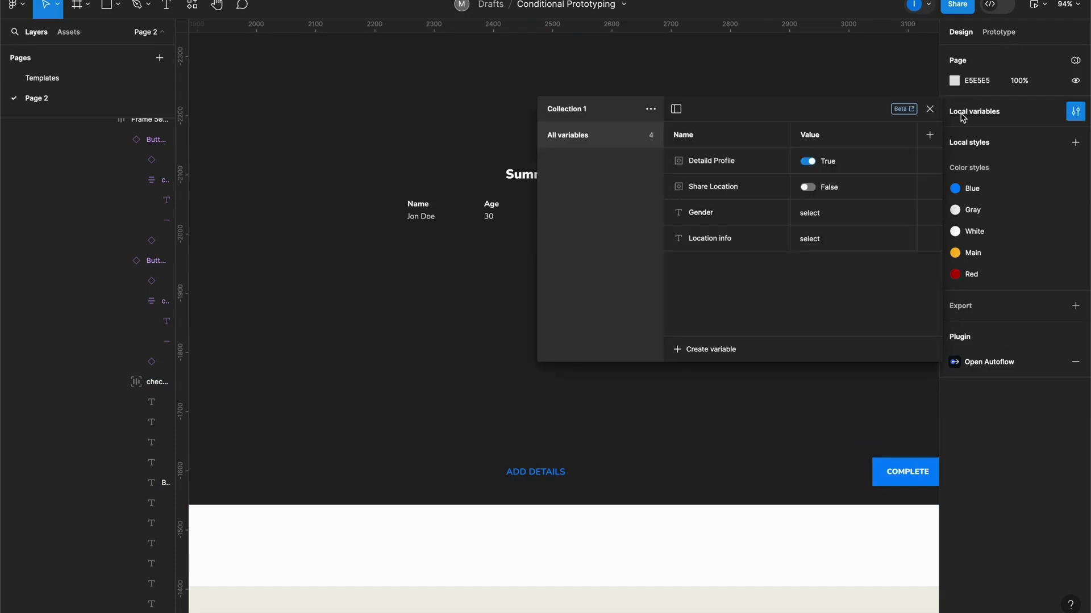
left_click(811, 164)
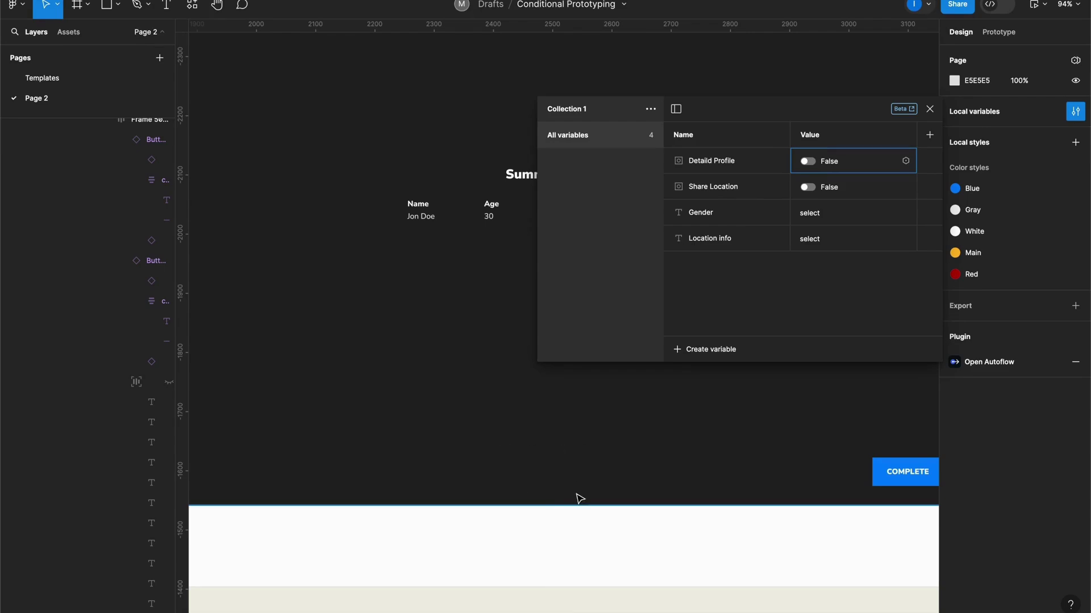
left_click(815, 165)
left_click(733, 426)
scroll(721, 426, "down", 10)
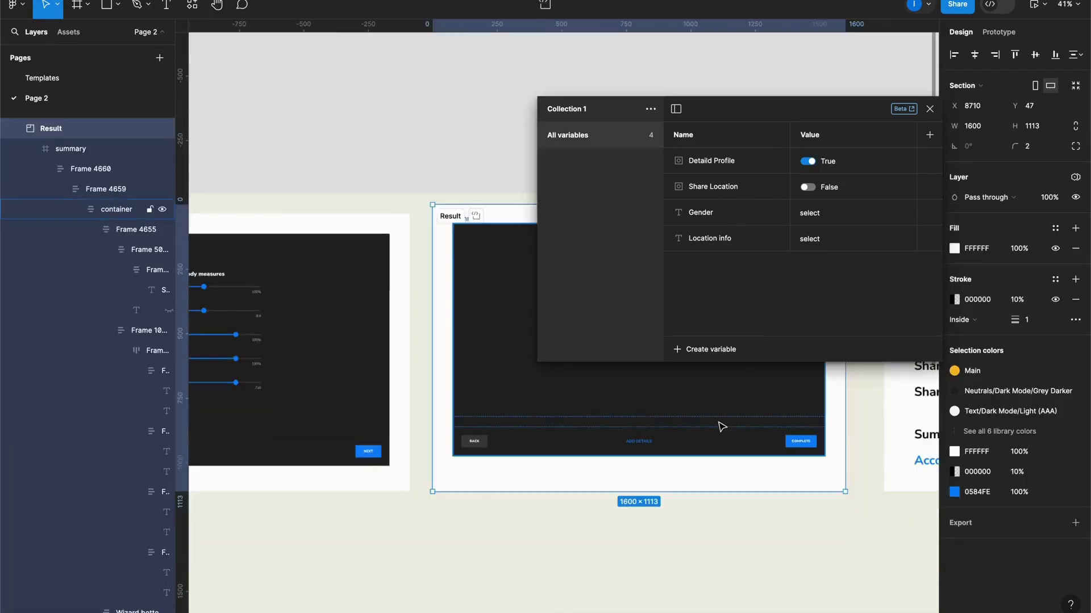
Close the variables collection, return to the start point frame and launch the prototype preview.
left_click(755, 494)
left_click(930, 109)
scroll(726, 180, "down", 5)
left_click_drag(597, 324, 931, 336)
scroll(503, 266, "up", 5)
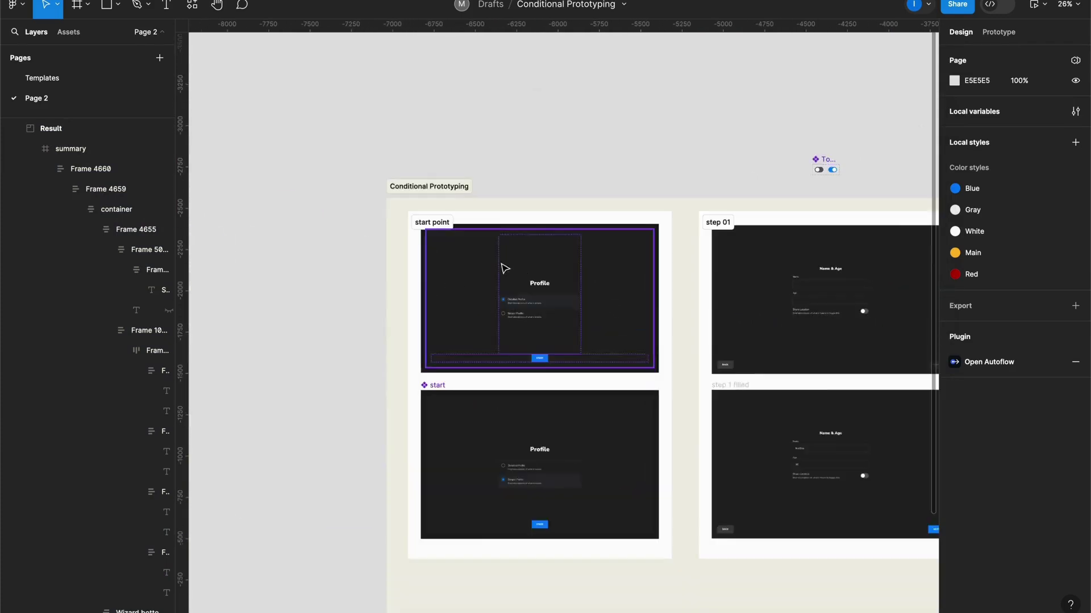
left_click_drag(537, 185, 489, 74)
scroll(464, 95, "up", 2)
left_click(1033, 5)
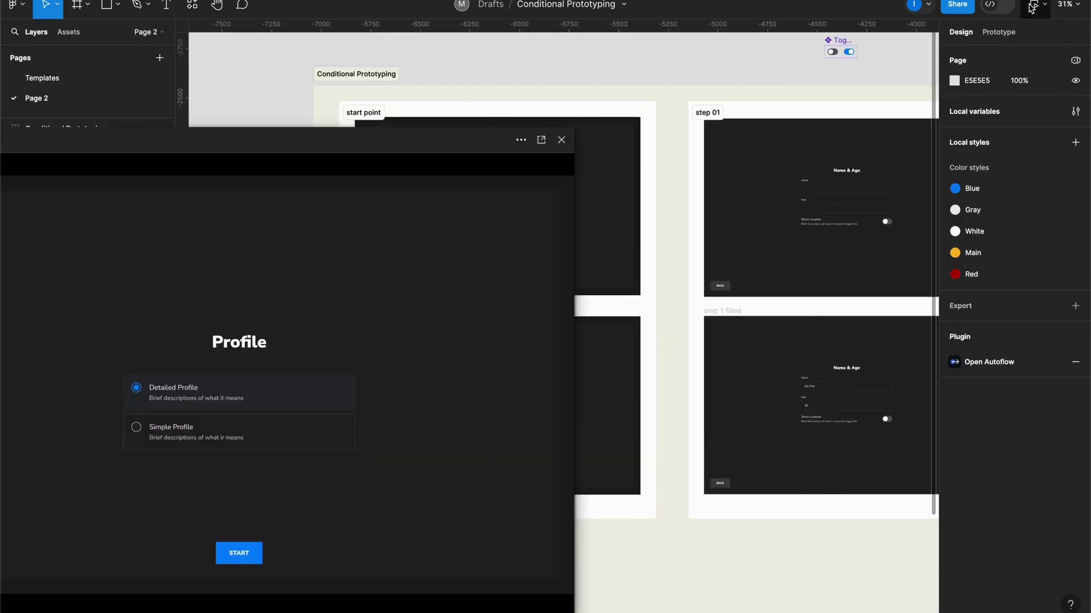
Test the Simple Profile path in the preview, filling in Name & Age and advancing with Share Location off.
left_click(404, 367)
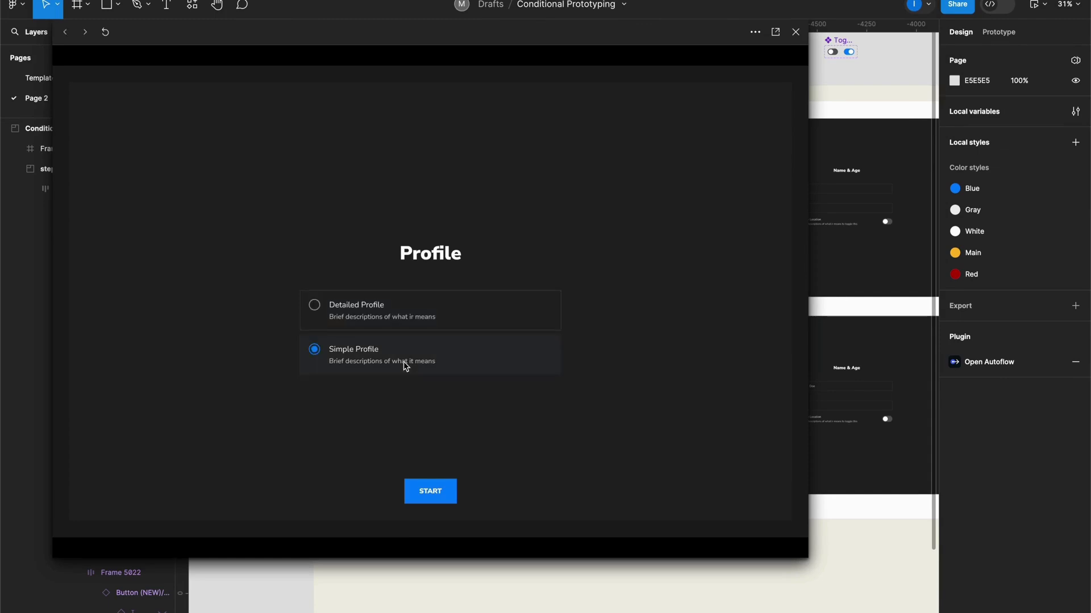
left_click(442, 495)
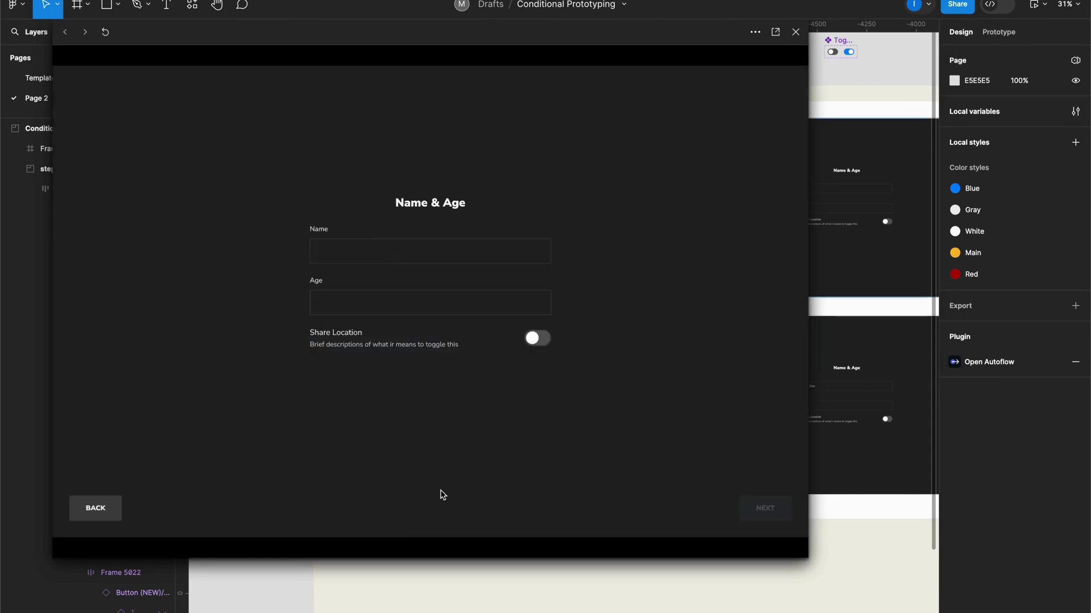
left_click(408, 259)
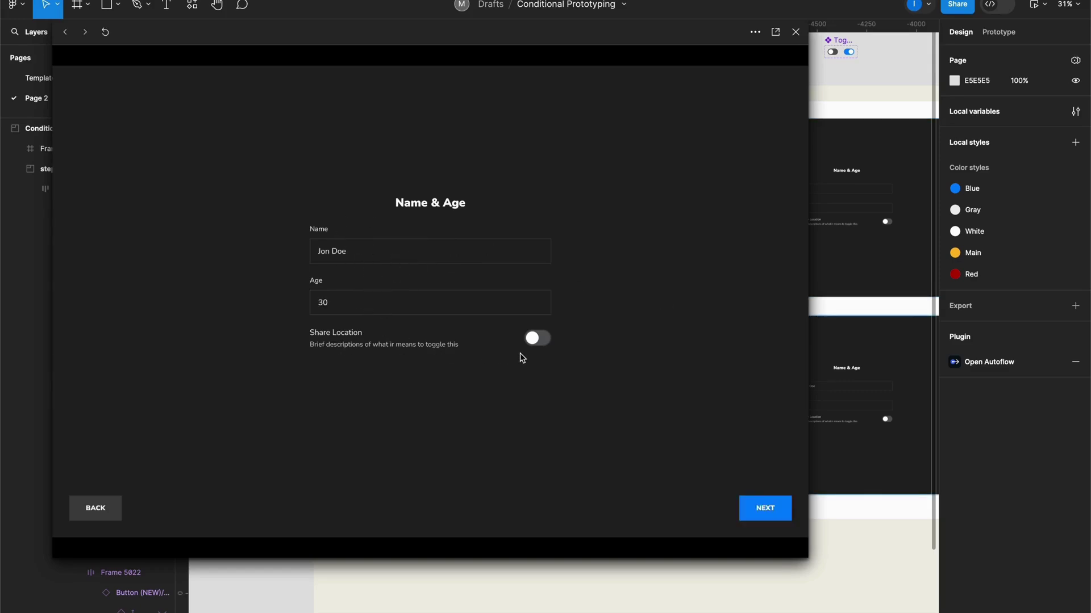
left_click(759, 515)
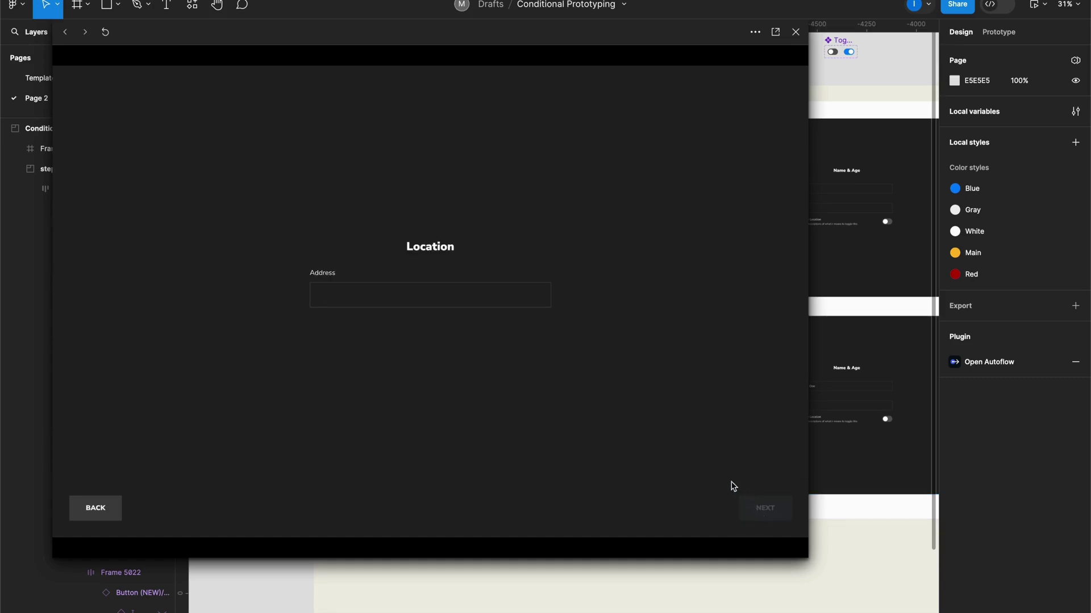
Return to the Name & Age page, turn on Share Location and advance to the Confirm Location page.
left_click(91, 509)
left_click(536, 343)
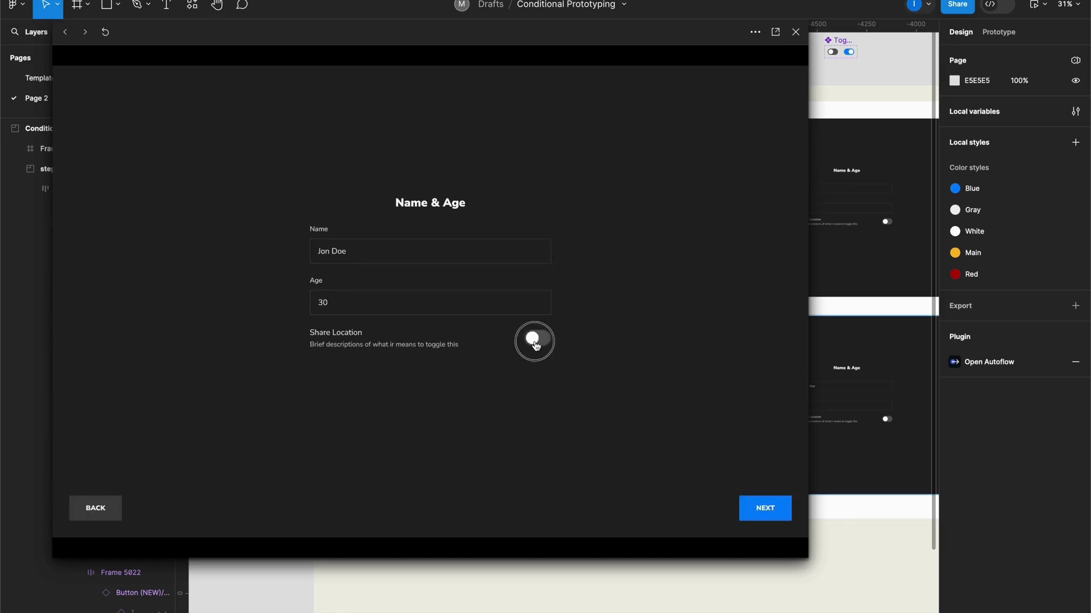
left_click(768, 514)
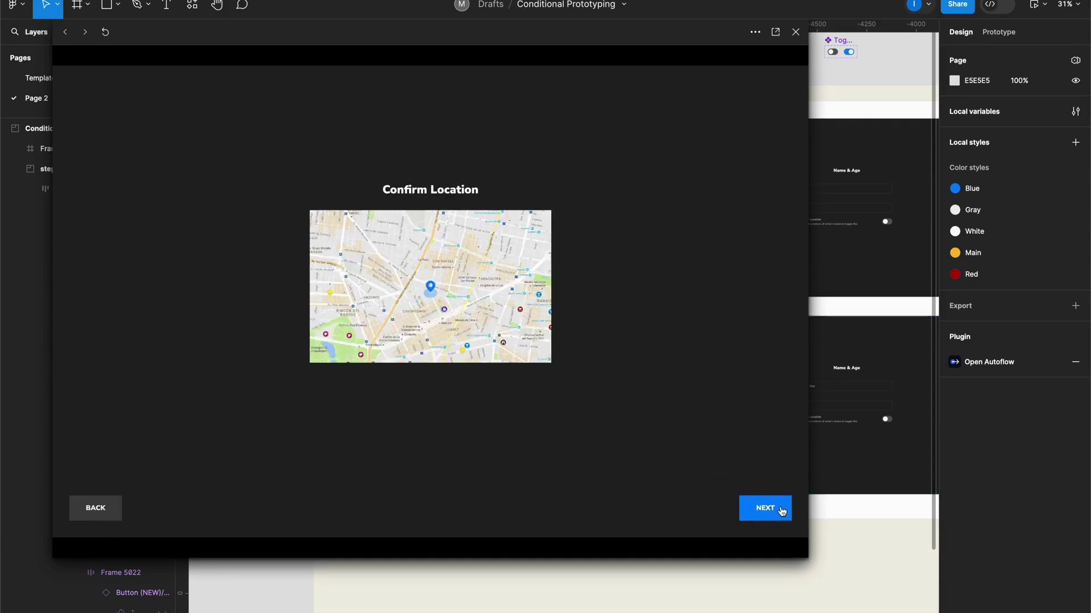
Continue past the location map, choose FEMALE on the gender page and advance.
left_click(782, 512)
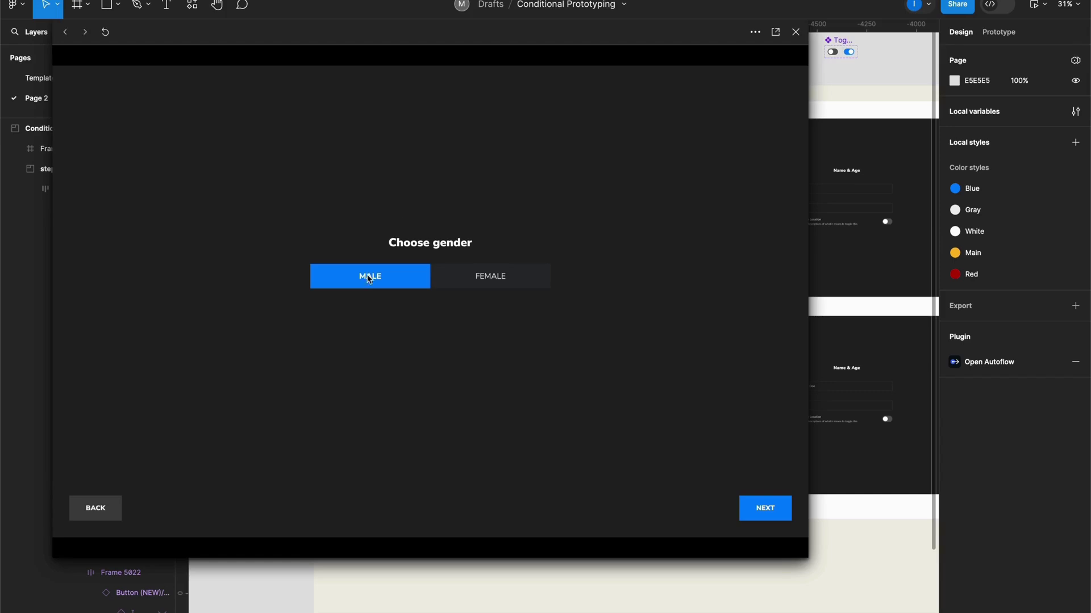
left_click(499, 283)
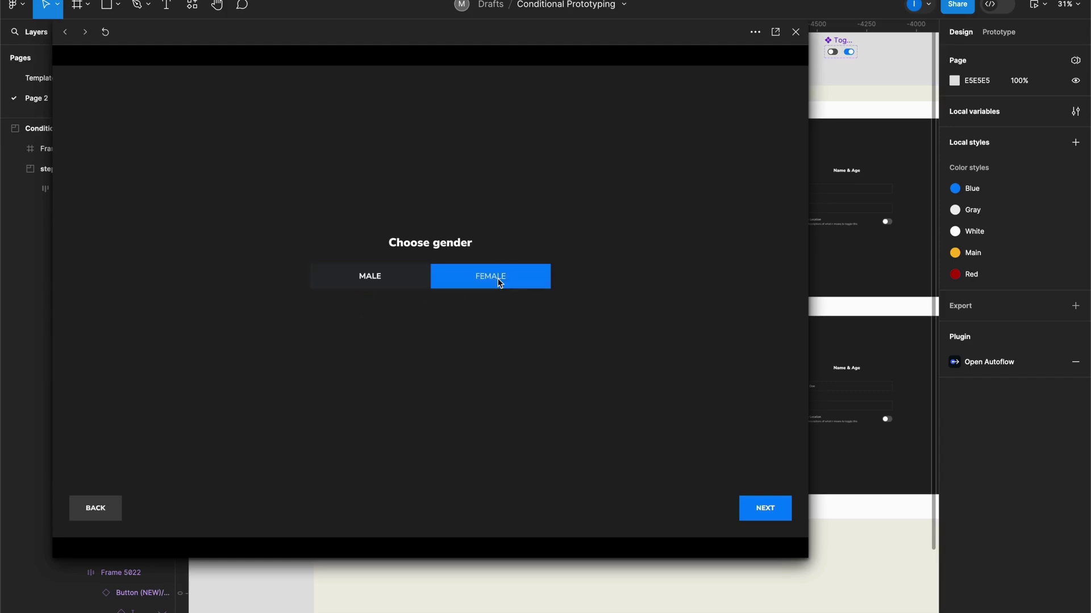
left_click(771, 511)
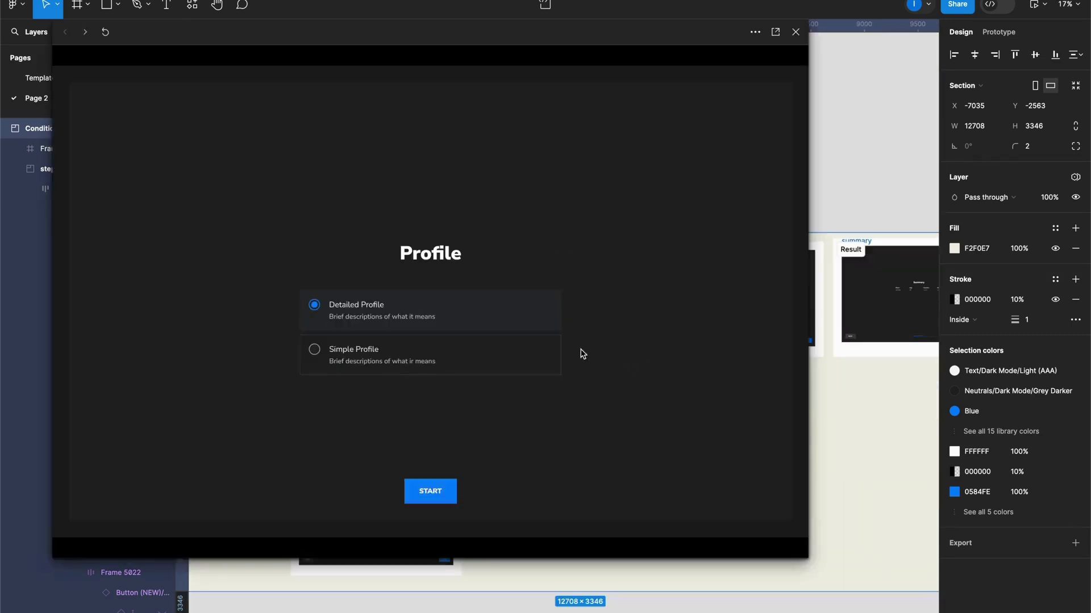
Test the Detailed Profile path with Share Location off, filling in Name & Age and the address up to the gender page.
left_click(450, 492)
left_click(472, 250)
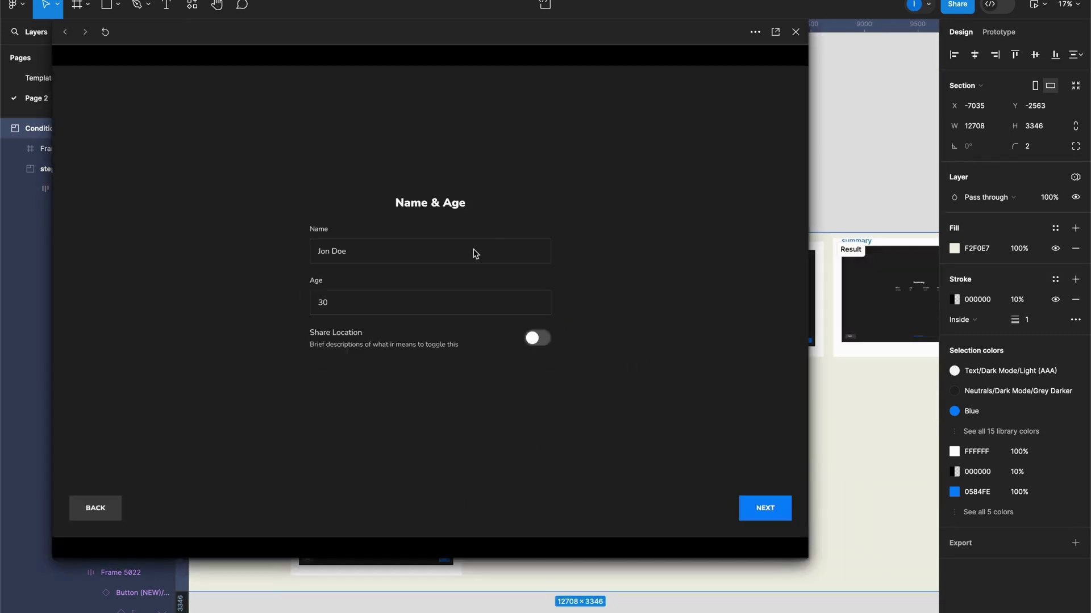
left_click(766, 508)
left_click(505, 298)
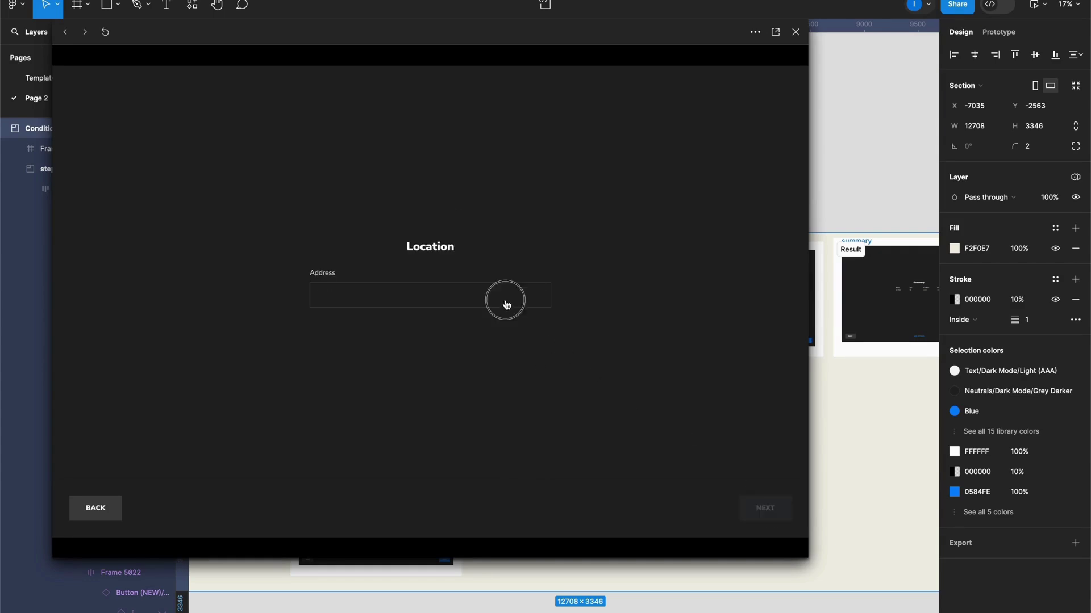
left_click(767, 508)
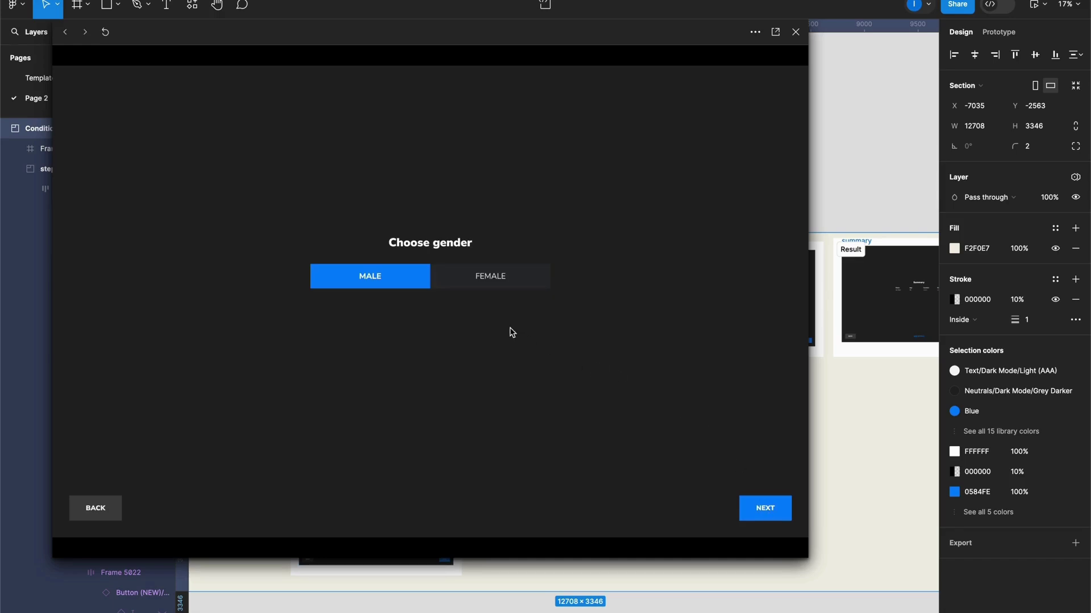
Try FEMALE, choose MALE as the gender and advance through the Body measures page to the summary.
left_click(490, 282)
left_click(381, 280)
left_click(764, 514)
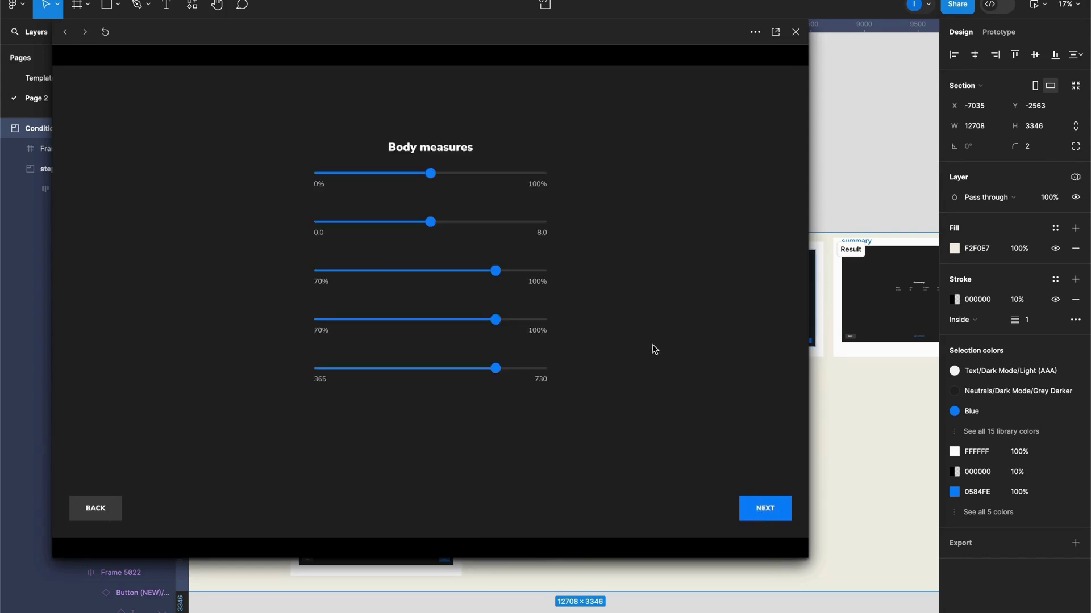
left_click(770, 510)
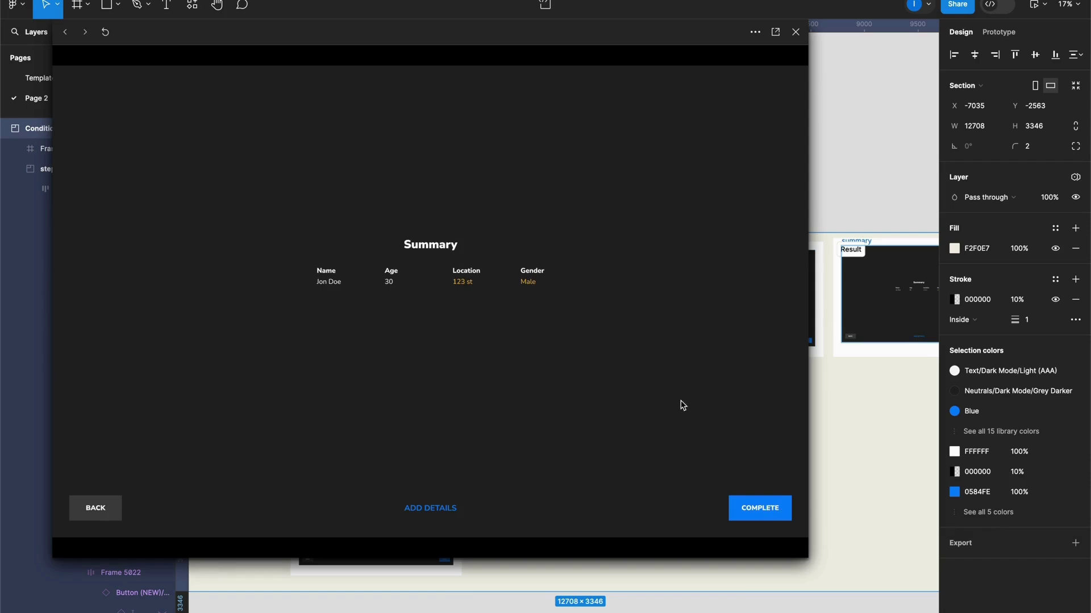